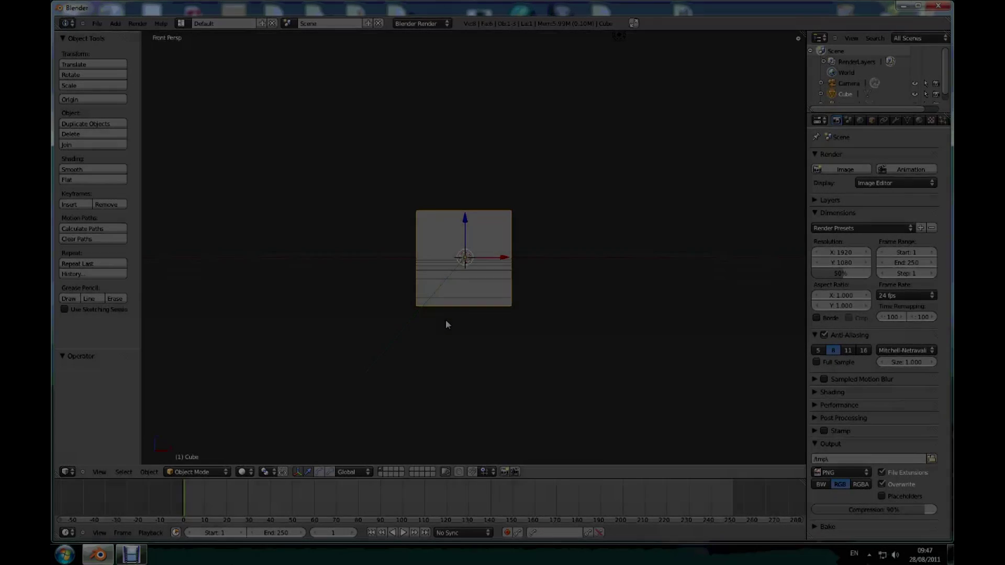
pyautogui.scroll(2, 445, 320)
# Switch the viewport to Top view (Numpad 7) with wireframe shading.
pyautogui.moveTo(445, 319)
pyautogui.mouseDown(button='middle')
pyautogui.moveTo(582, 295)
pyautogui.moveTo(406, 247)
pyautogui.moveTo(528, 258)
pyautogui.mouseUp(button='middle')
pyautogui.scroll(-3, 405, 246)
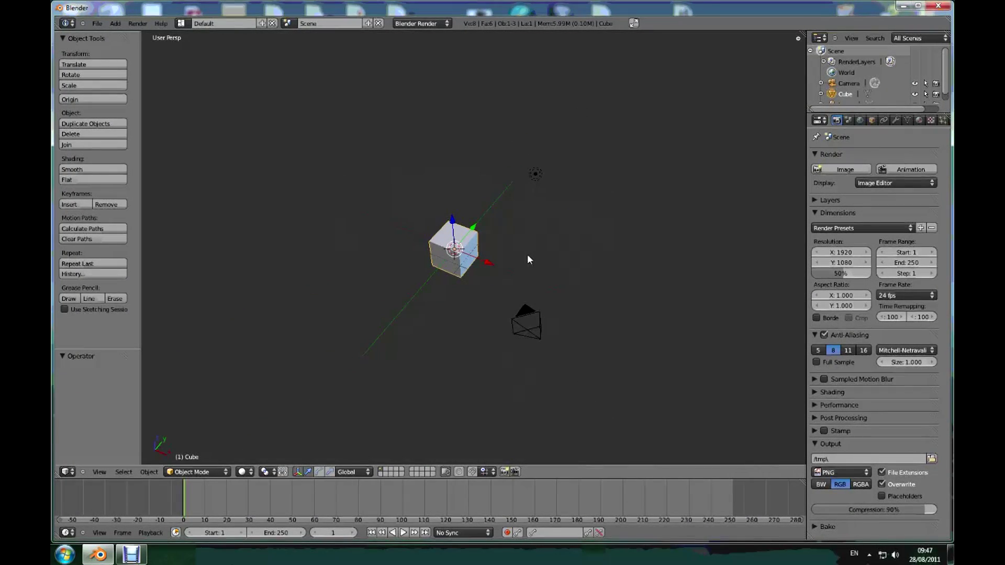
pyautogui.press('KP_7')
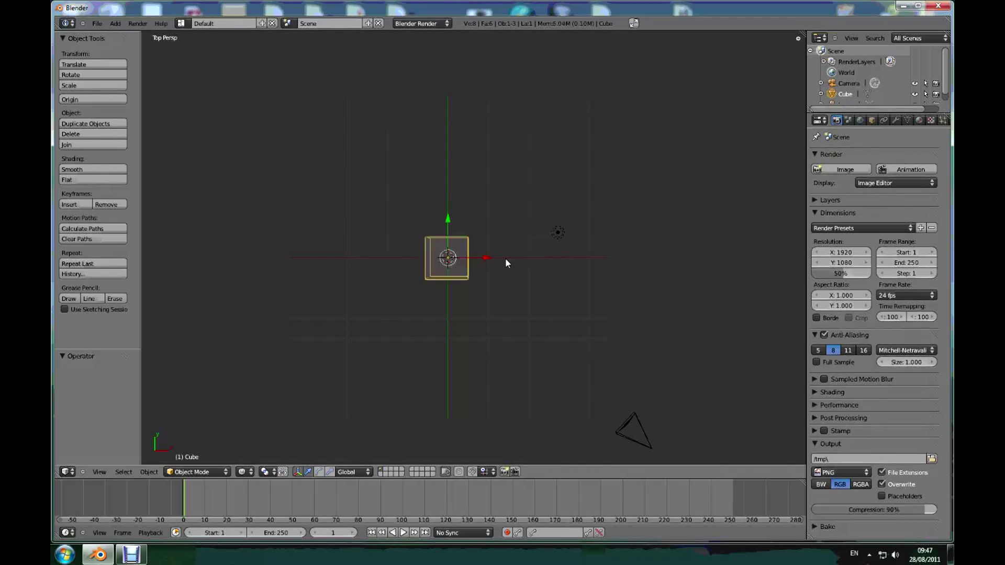
pyautogui.press('z')
# Add an empty at the centre and give the camera a Track To constraint targeting it.
pyautogui.hotkey('shift', 'a')
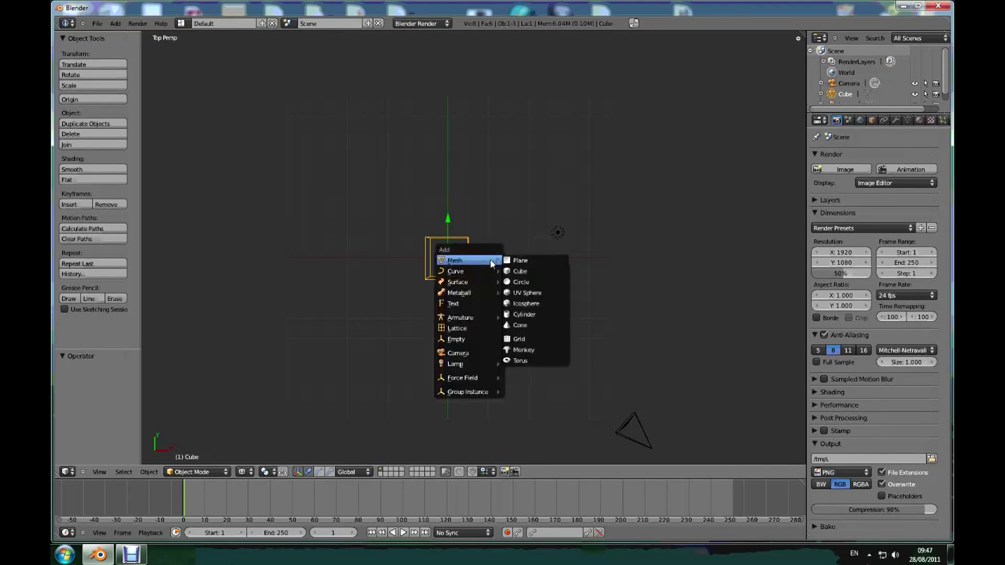
pyautogui.click(471, 342)
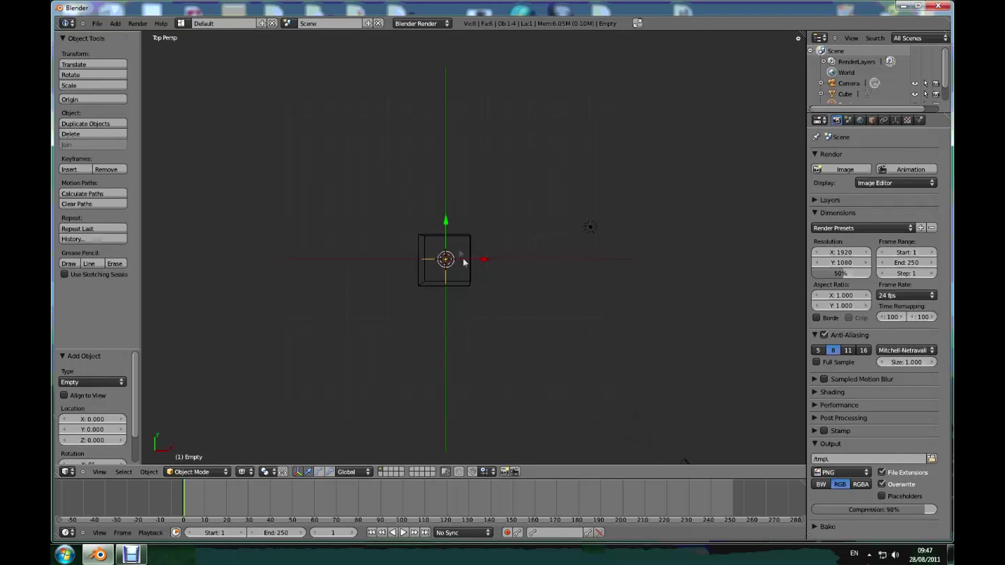
pyautogui.scroll(-1, 462, 257)
pyautogui.rightClick(585, 388)
pyautogui.scroll(-1, 492, 327)
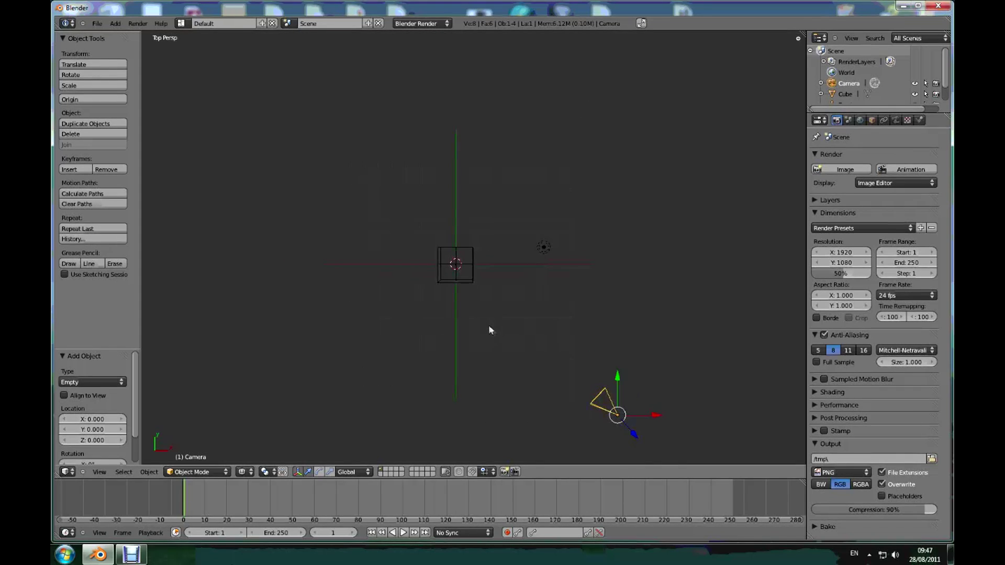
pyautogui.rightClick(446, 265)
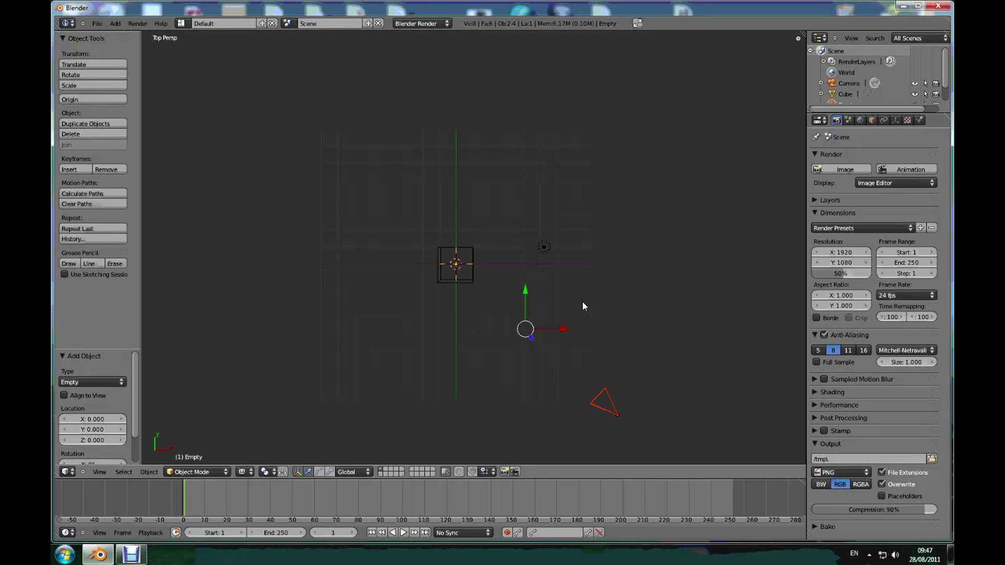
pyautogui.hotkey('ctrl', 't')
pyautogui.click(543, 314)
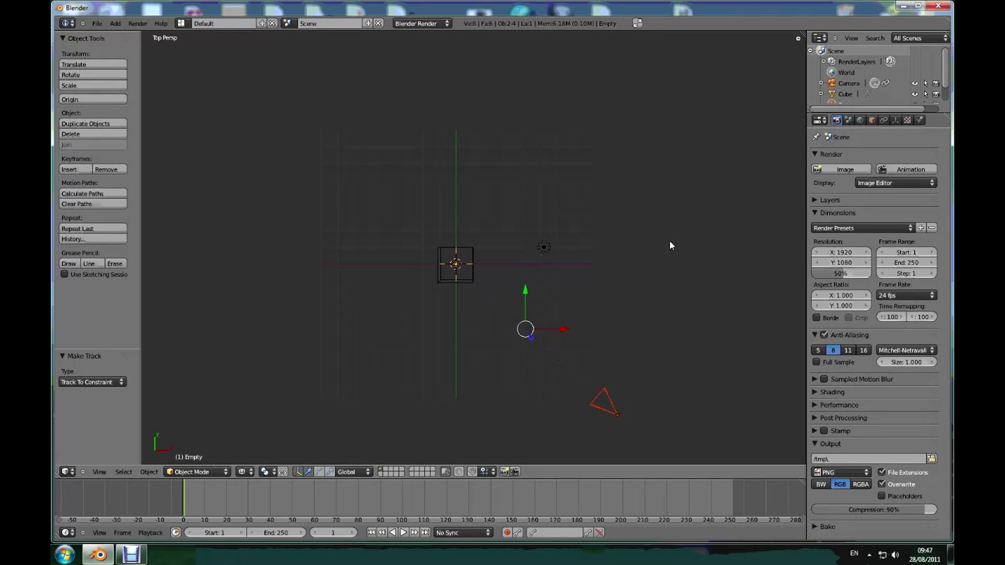
pyautogui.press('a')
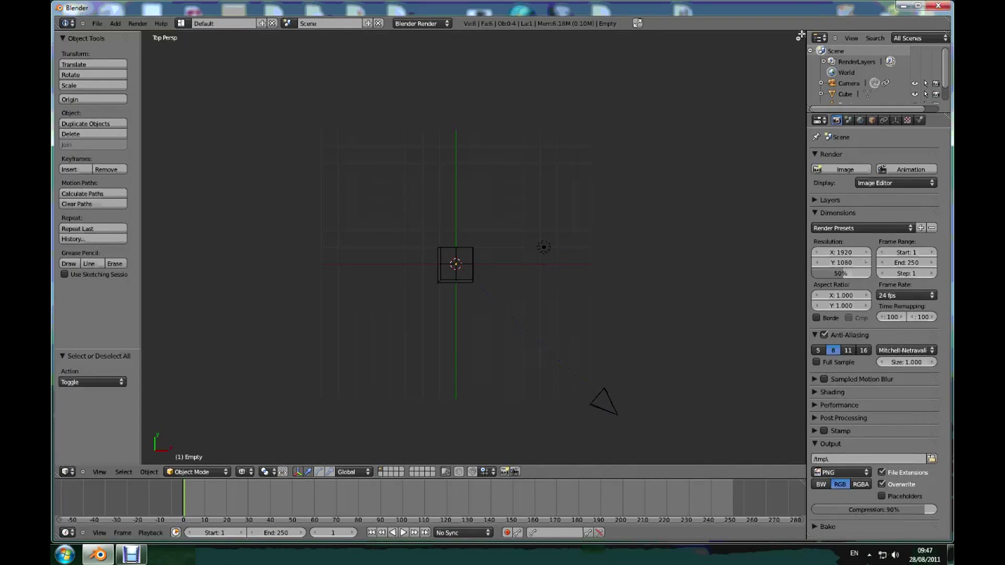
# Split the 3D view, showing the camera view on the right, both views solid-shaded.
pyautogui.moveTo(802, 37); pyautogui.dragTo(542, 236)
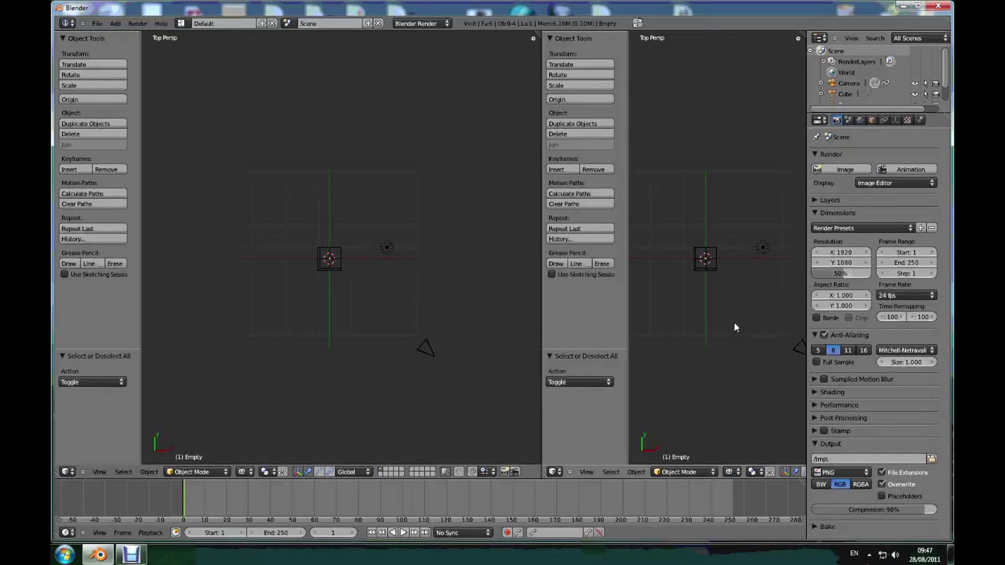
pyautogui.press('t')
pyautogui.press('KP_0')
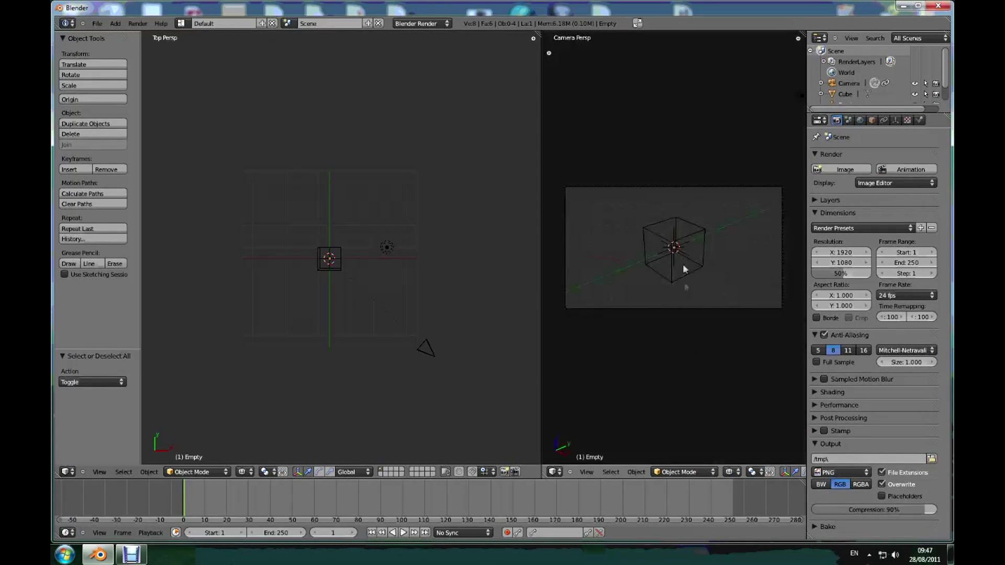
pyautogui.press('z')
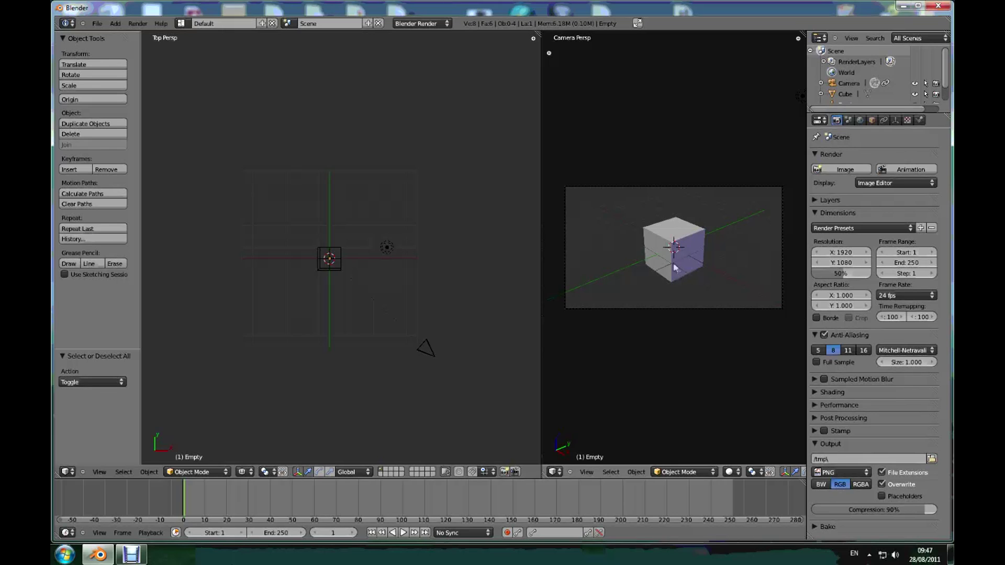
pyautogui.click(325, 256)
pyautogui.press('z')
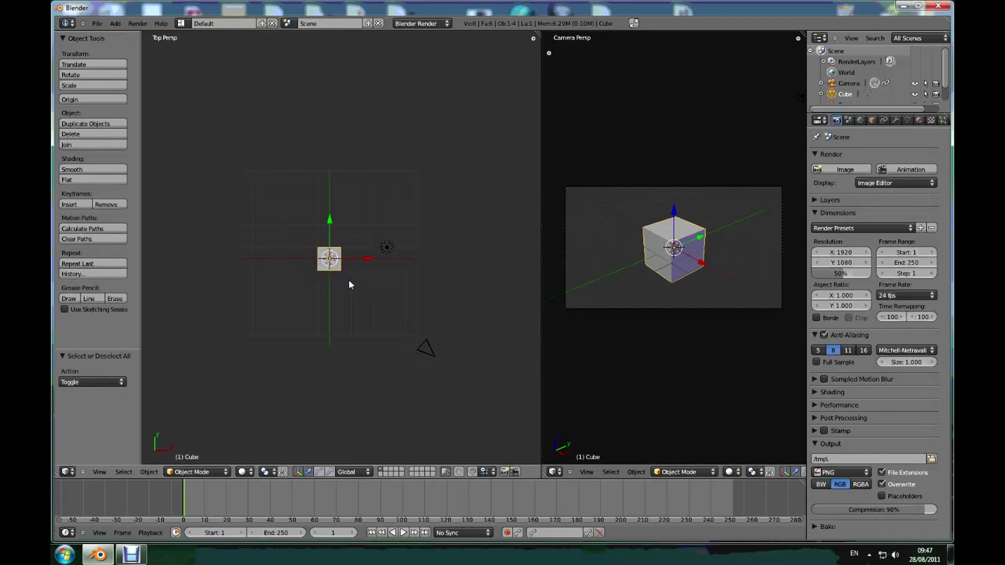
# Scale the cube thin along Y and wide along X.
pyautogui.press('s')
pyautogui.press('y')
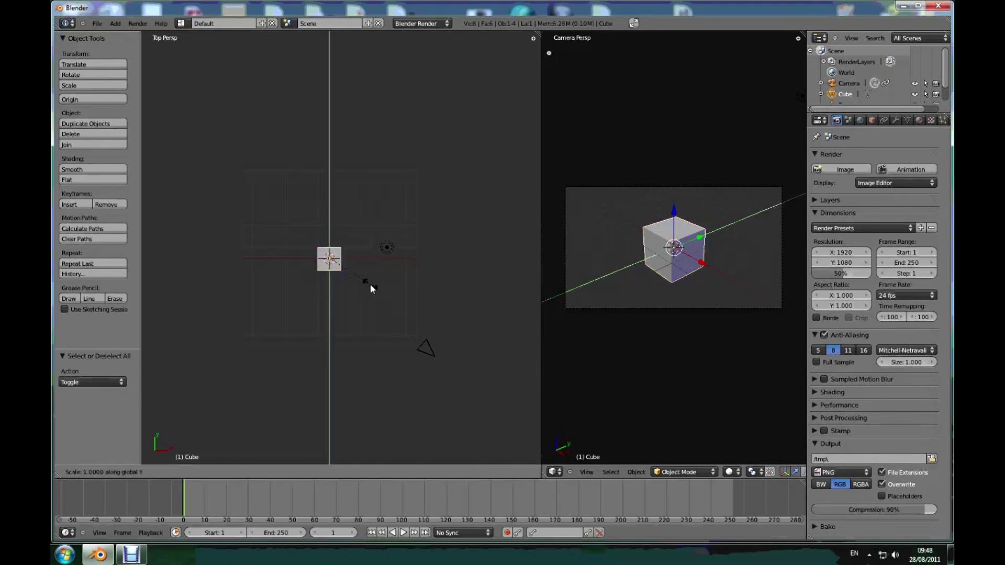
pyautogui.click(320, 269)
pyautogui.press('s')
pyautogui.press('x')
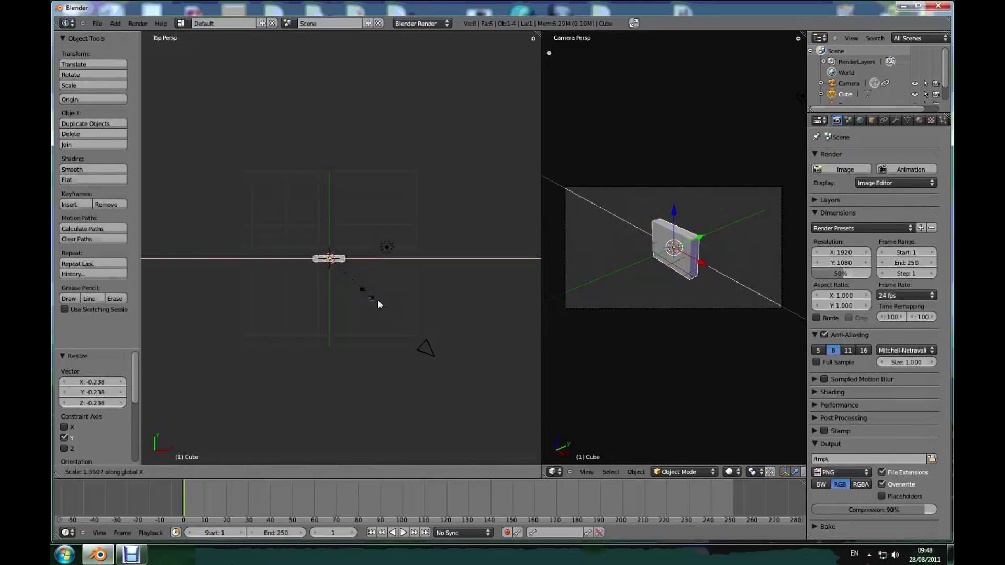
pyautogui.click(391, 308)
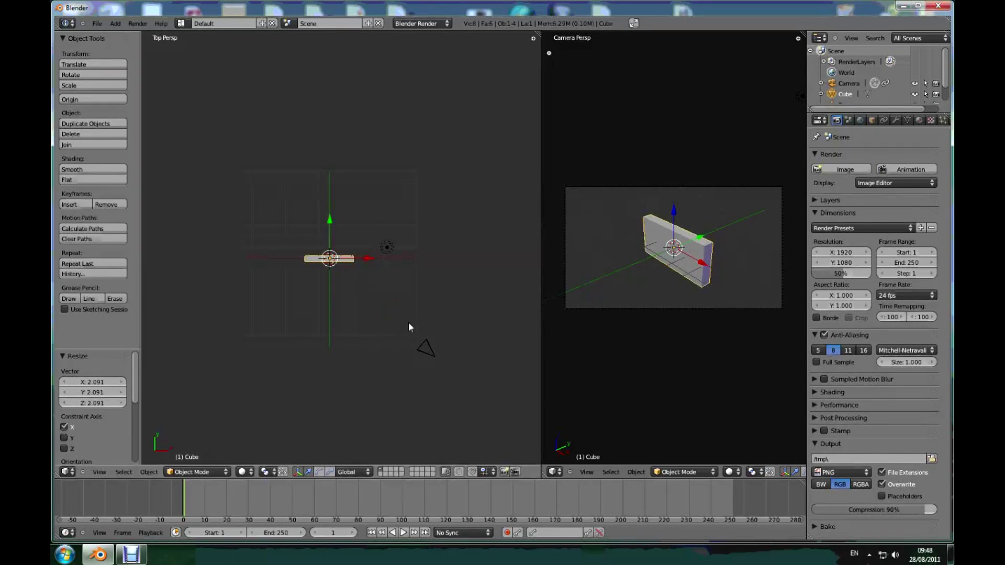
pyautogui.rightClick(432, 352)
# Move the camera in Top and Front views until the slab fills its frame.
pyautogui.press('g')
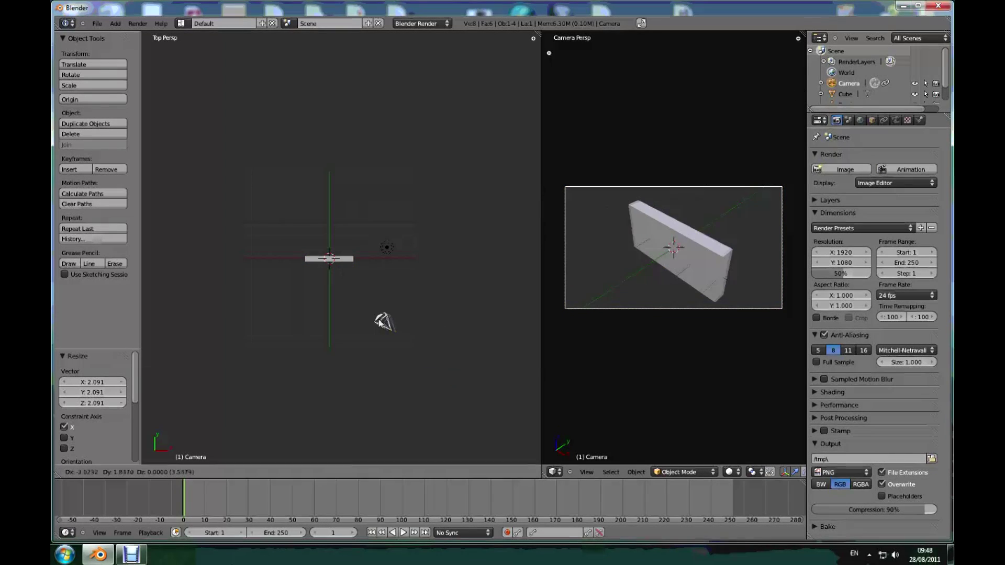
pyautogui.click(358, 314)
pyautogui.press('KP_1')
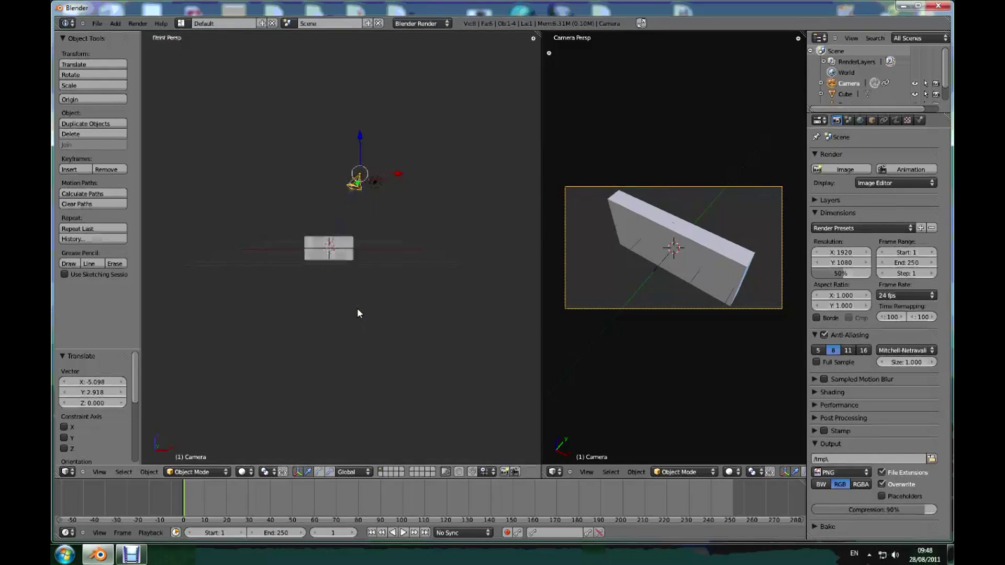
pyautogui.press('g')
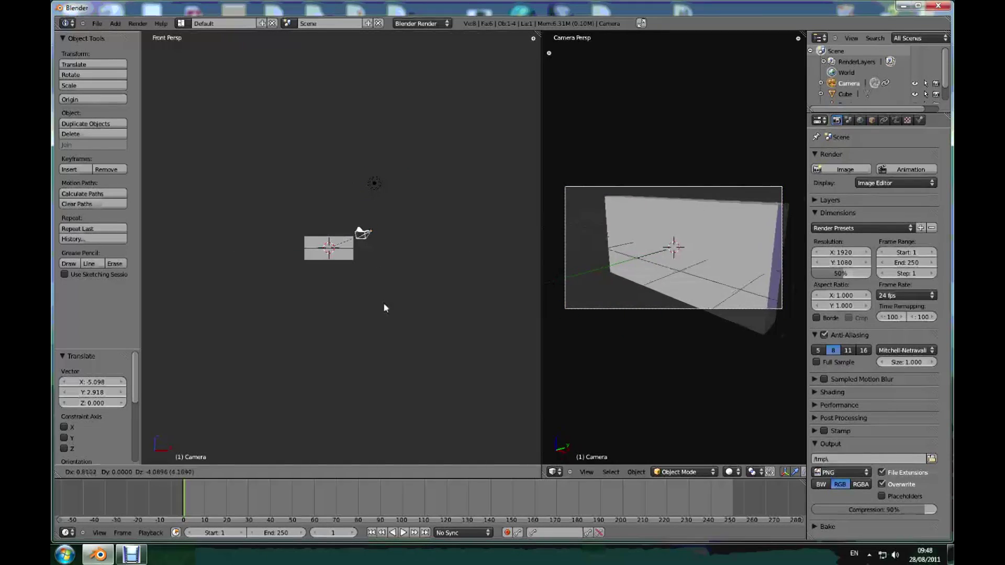
pyautogui.click(371, 308)
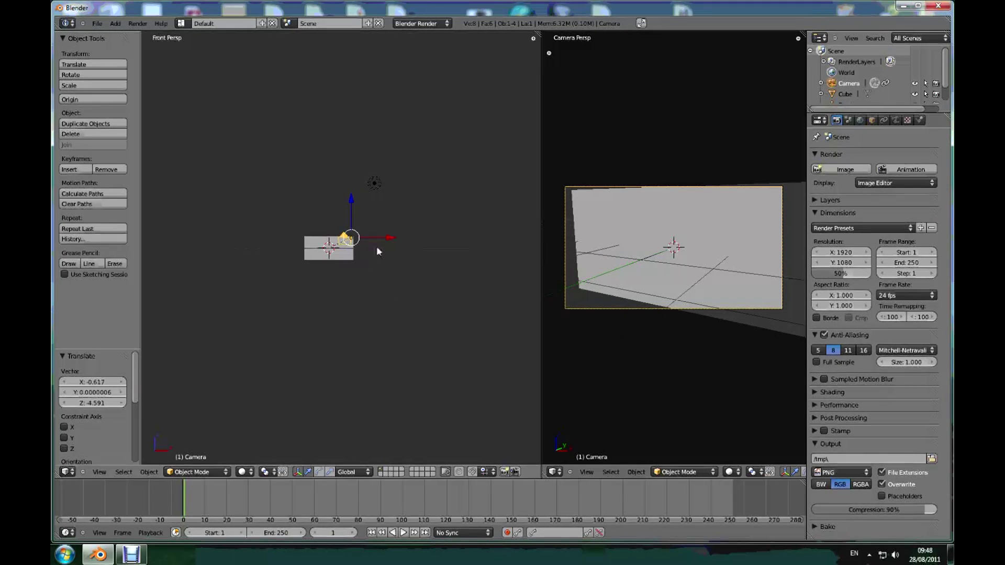
pyautogui.press('KP_7')
pyautogui.press('g')
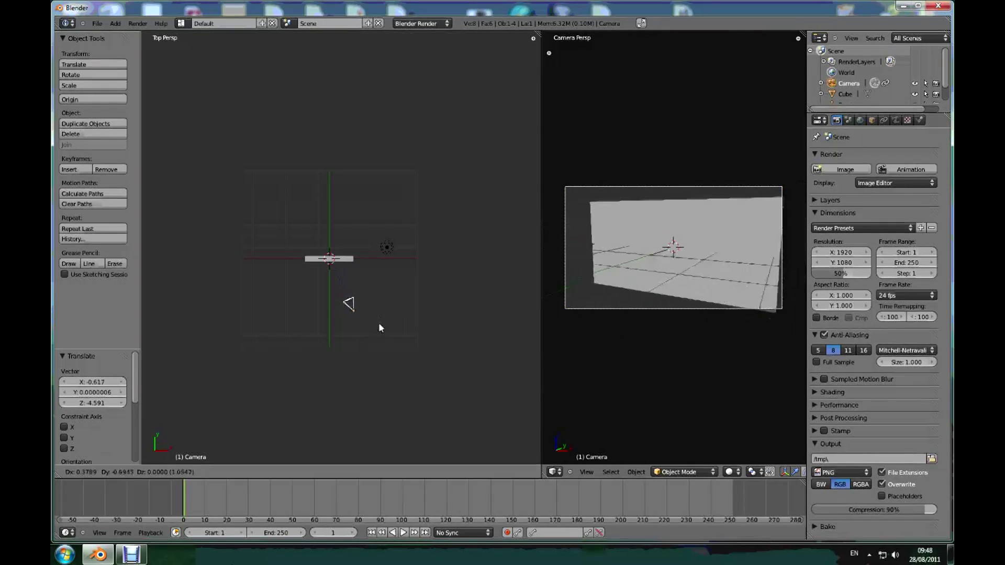
pyautogui.click(380, 331)
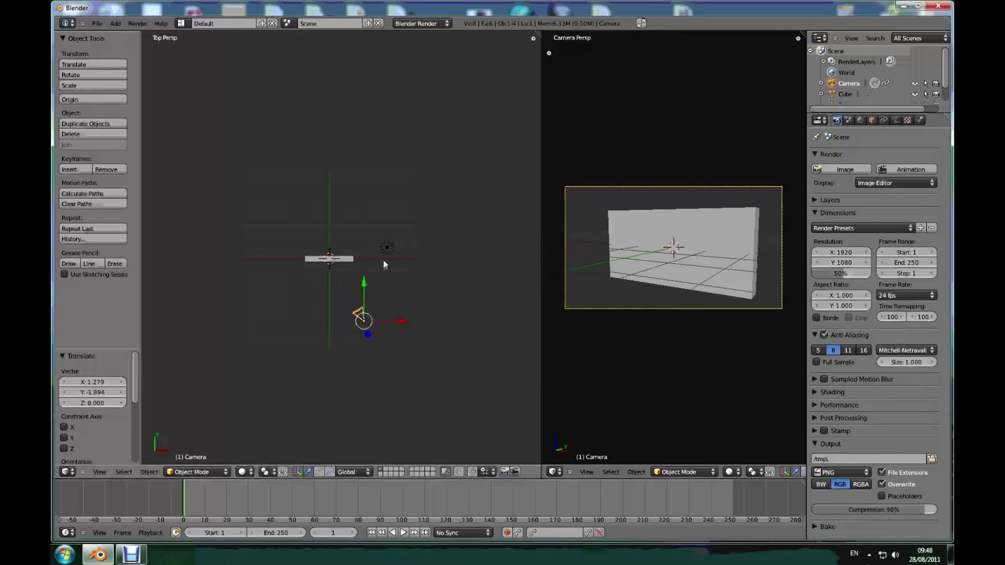
# Place the lamp in front of the slab near the camera and make an F12 test render.
pyautogui.rightClick(387, 249)
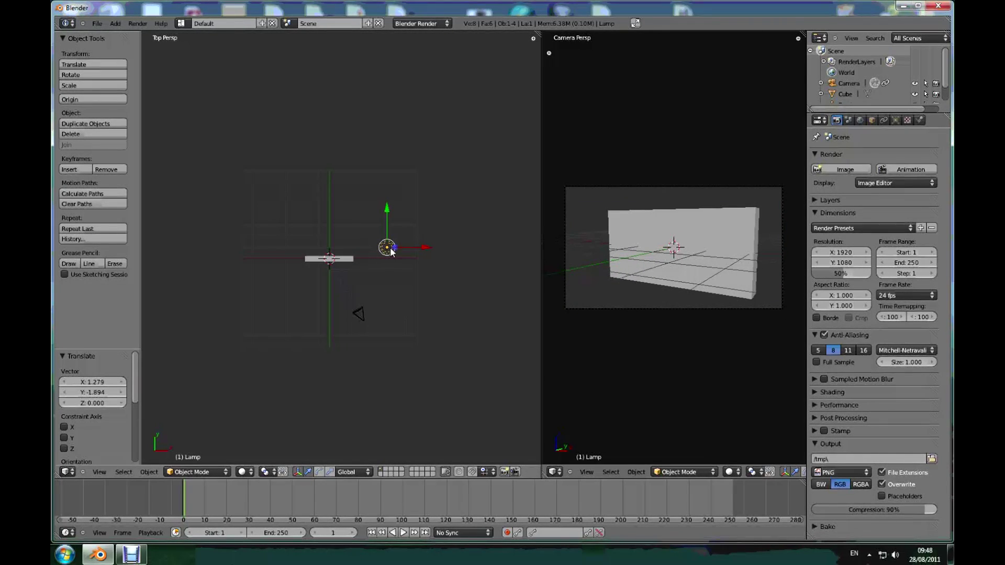
pyautogui.press('g')
pyautogui.click(371, 292)
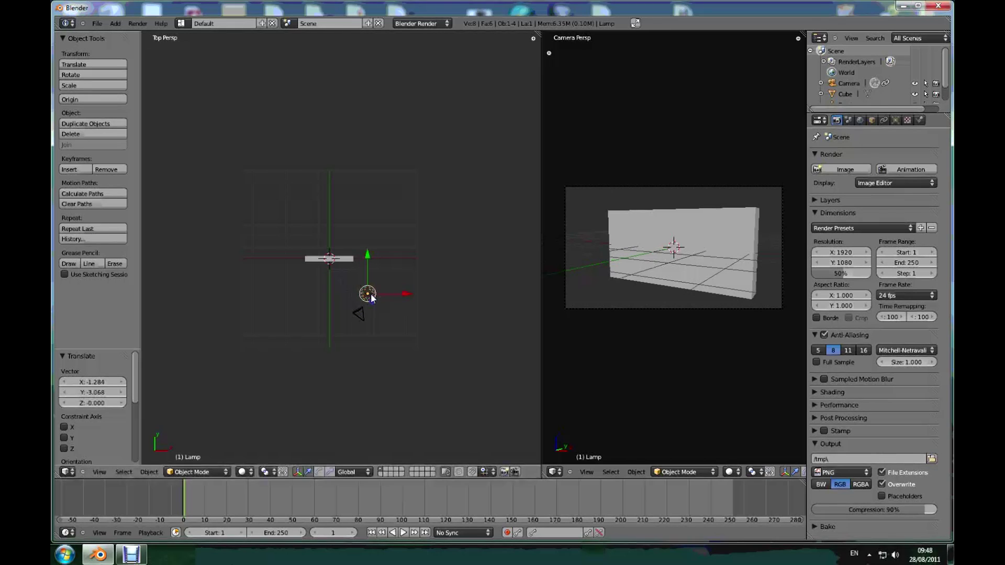
pyautogui.press('F12')
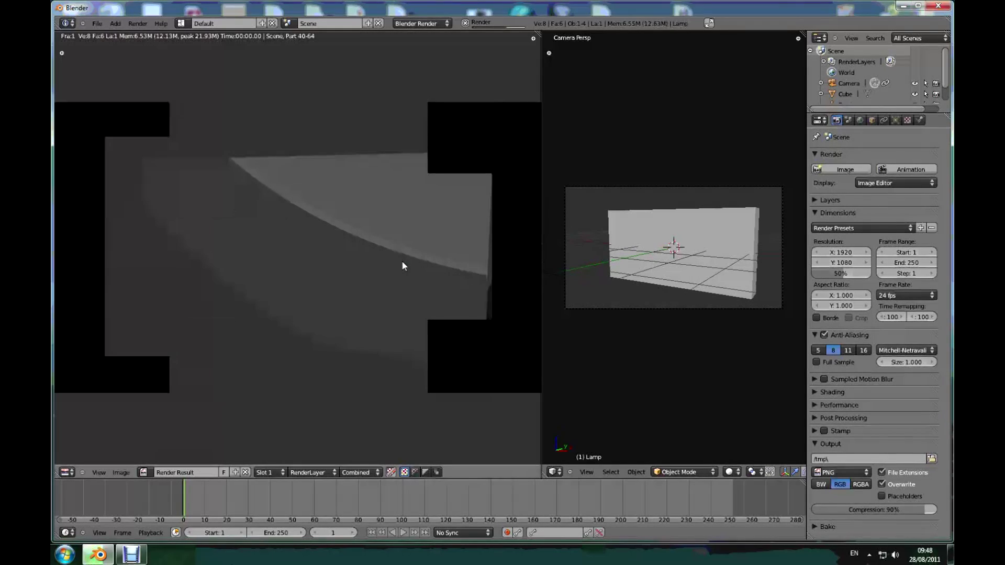
pyautogui.press('Escape')
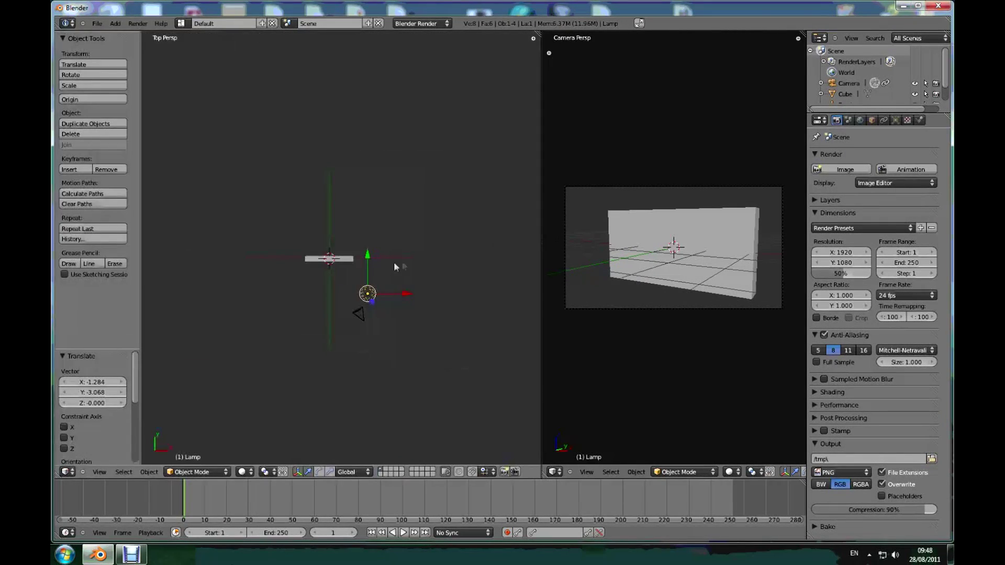
# Select the slab and open the colour picker for its material's diffuse colour.
pyautogui.rightClick(334, 260)
pyautogui.moveTo(317, 304); pyautogui.dragTo(303, 277, button='middle')
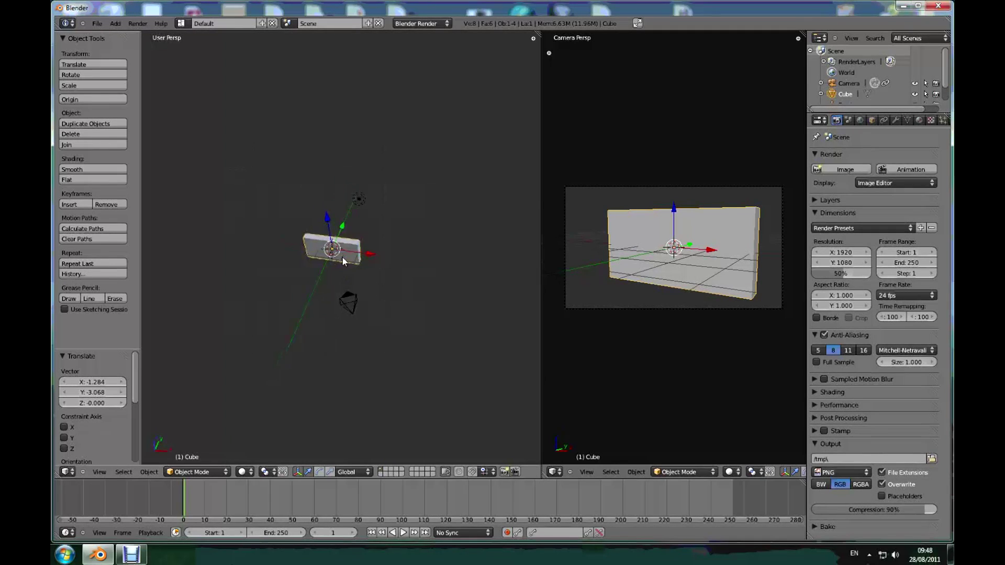
pyautogui.scroll(2, 301, 273)
pyautogui.scroll(1, 331, 227)
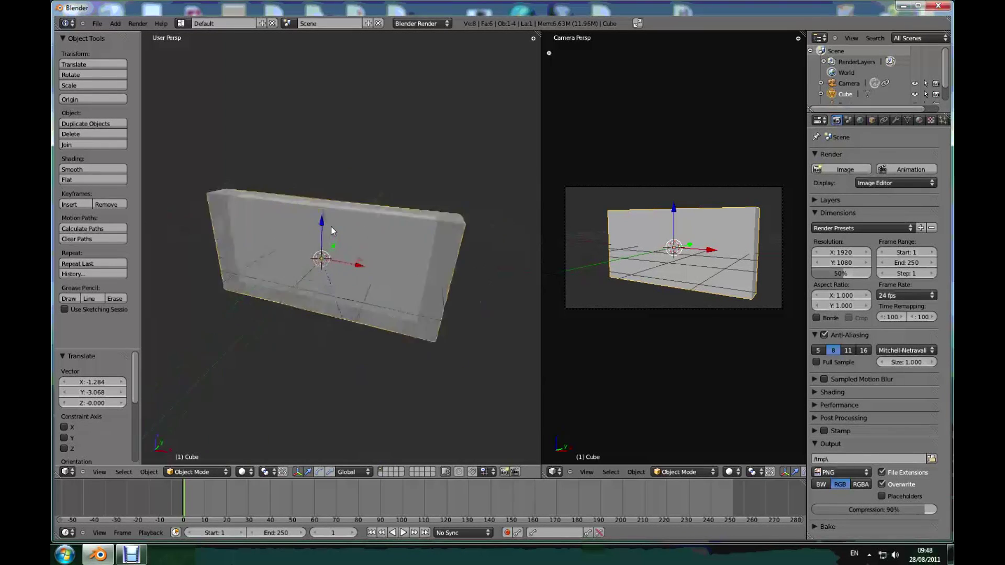
pyautogui.scroll(1, 330, 227)
pyautogui.moveTo(487, 266)
pyautogui.mouseDown(button='middle')
pyautogui.moveTo(379, 243)
pyautogui.moveTo(403, 255)
pyautogui.moveTo(371, 312)
pyautogui.moveTo(389, 304)
pyautogui.moveTo(339, 298)
pyautogui.moveTo(299, 240)
pyautogui.moveTo(351, 235)
pyautogui.moveTo(351, 242)
pyautogui.mouseUp(button='middle')
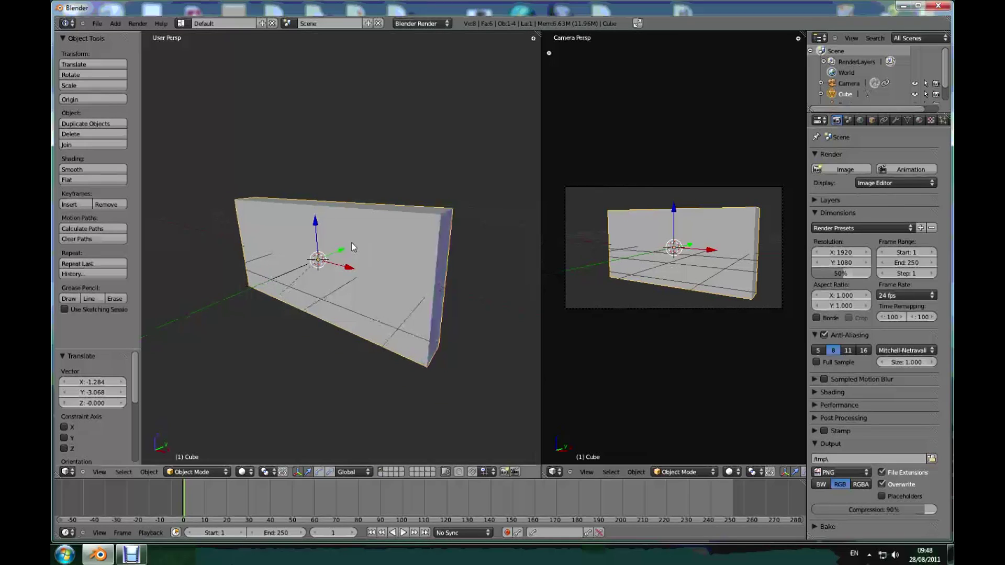
pyautogui.click(918, 120)
pyautogui.click(840, 323)
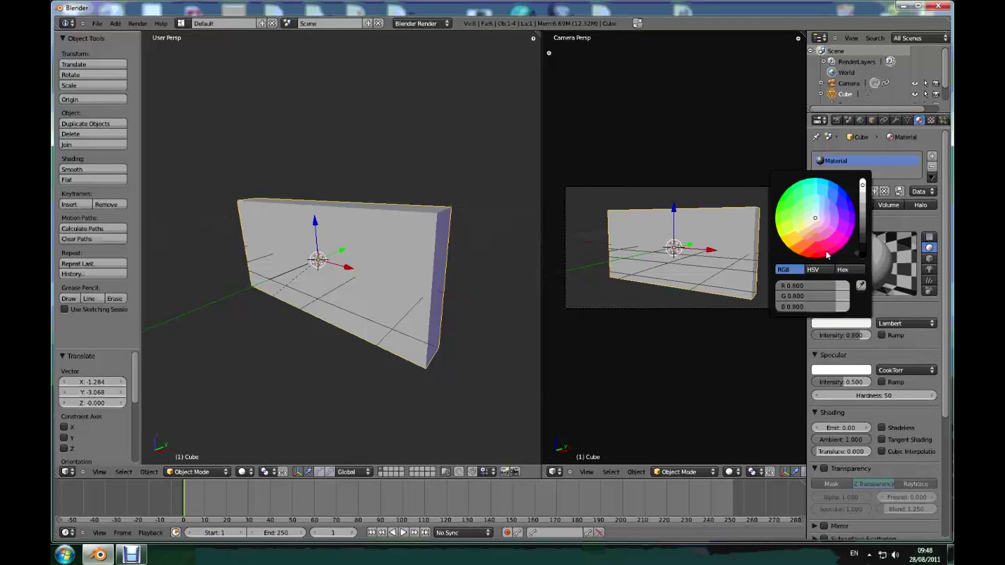
# Set the slab's diffuse colour to black and enter Edit Mode with face select.
pyautogui.moveTo(862, 187); pyautogui.dragTo(862, 247)
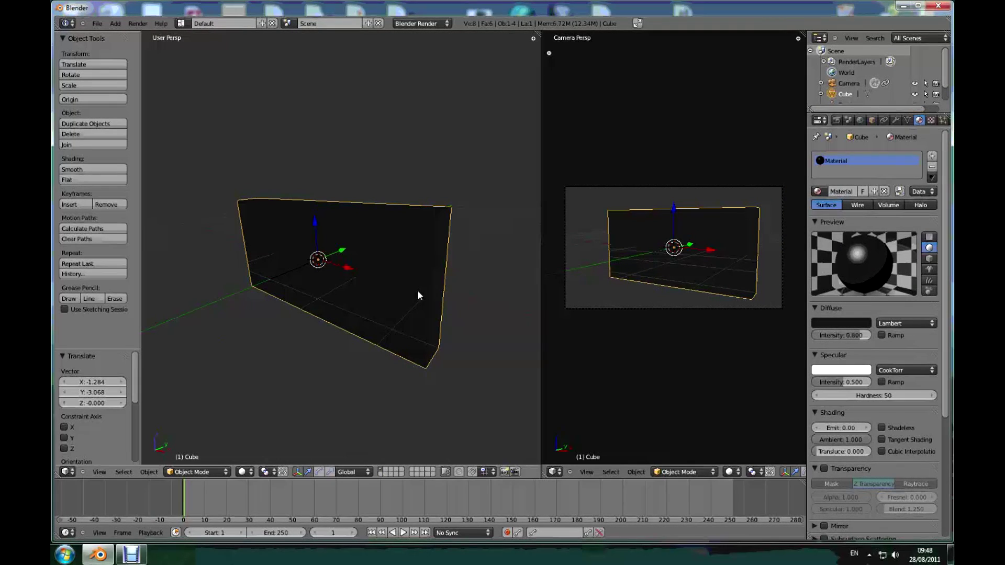
pyautogui.press('Tab')
pyautogui.moveTo(417, 290); pyautogui.dragTo(279, 226, button='middle')
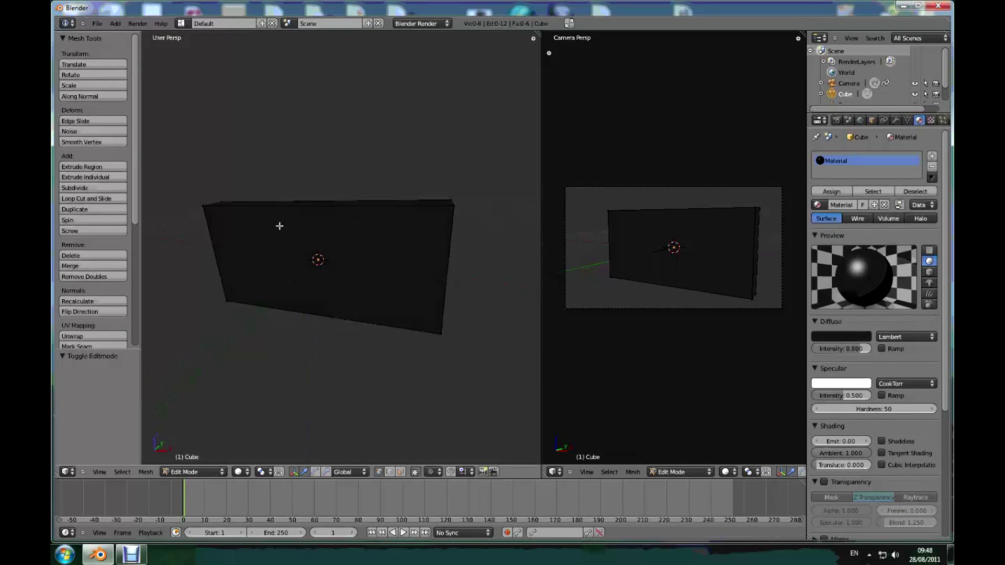
pyautogui.scroll(1, 279, 226)
pyautogui.click(398, 473)
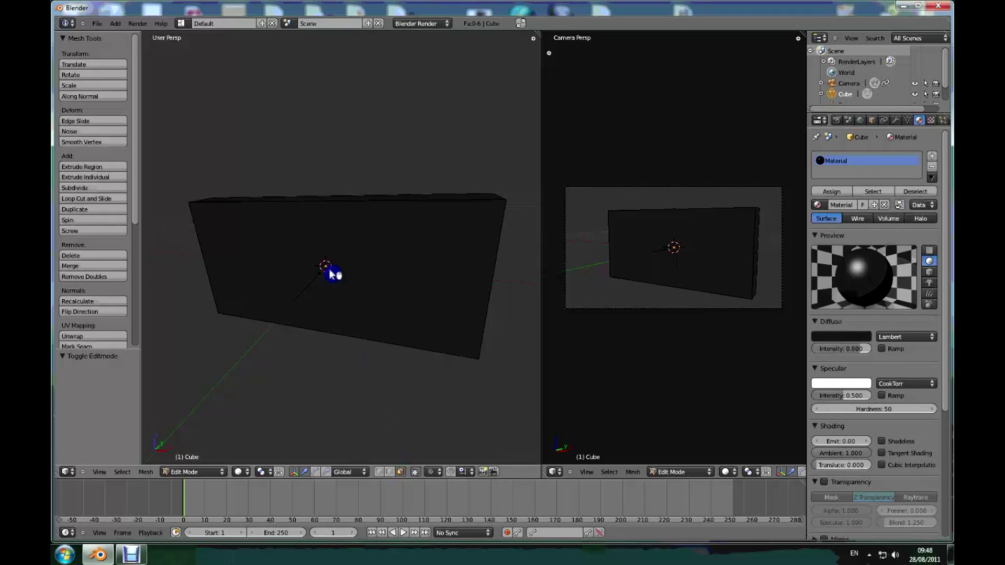
# Extrude the front face in place and scale it to about 0.967.
pyautogui.press('a')
pyautogui.moveTo(334, 275); pyautogui.dragTo(397, 302, button='middle')
pyautogui.hotkey('alt', 's')
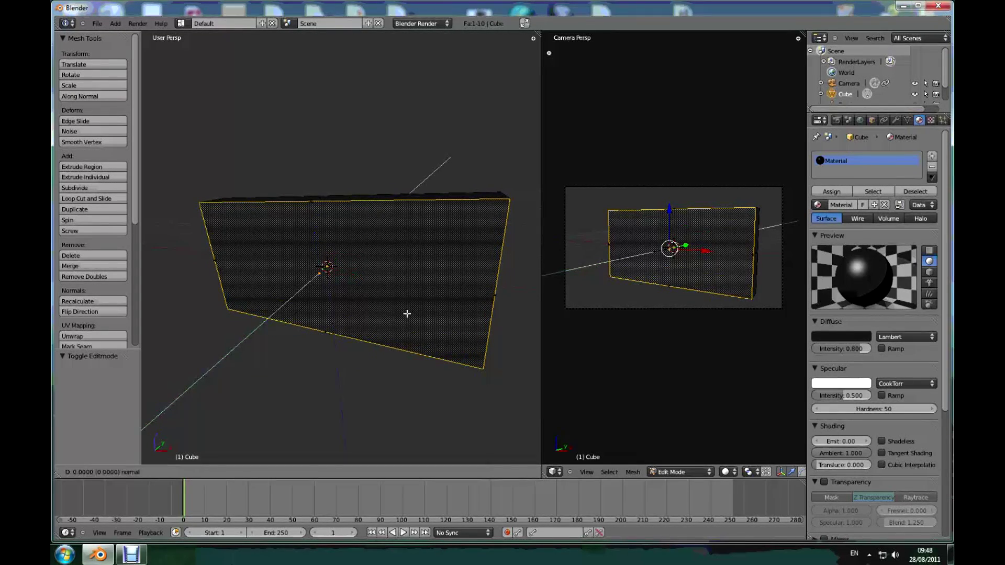
pyautogui.click(407, 314)
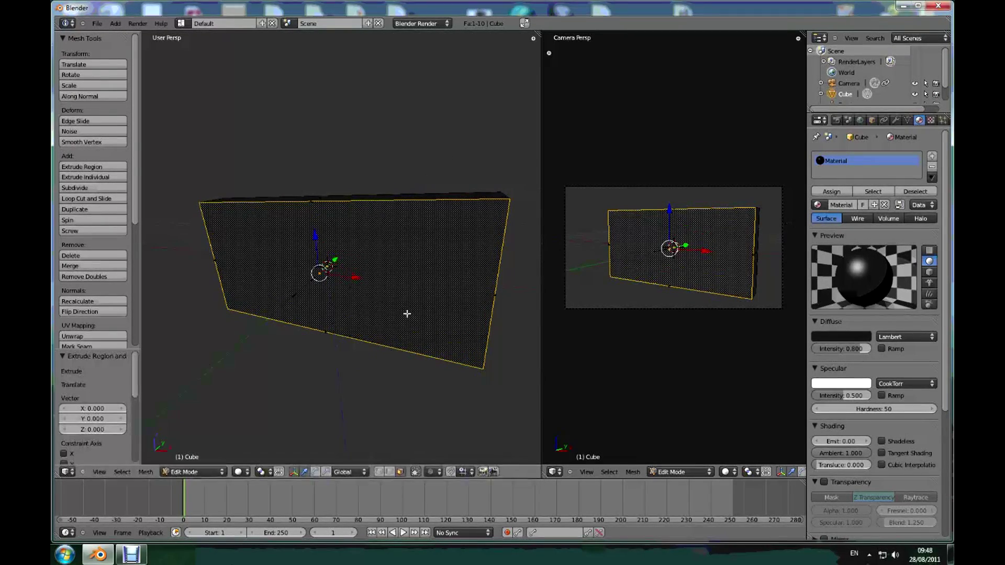
pyautogui.press('s')
pyautogui.click(403, 315)
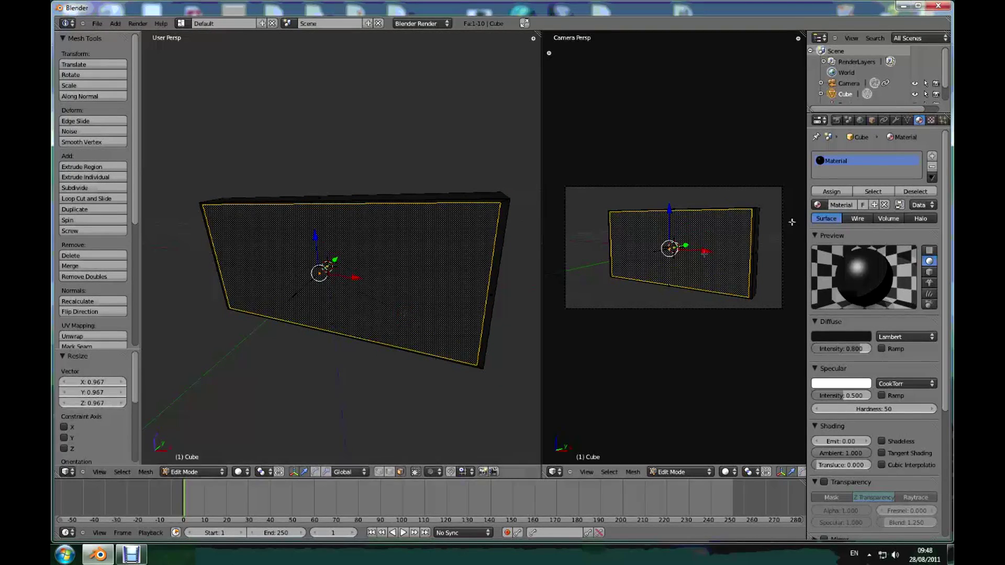
# Add a second material slot with a new material assigned to the front face.
pyautogui.click(932, 157)
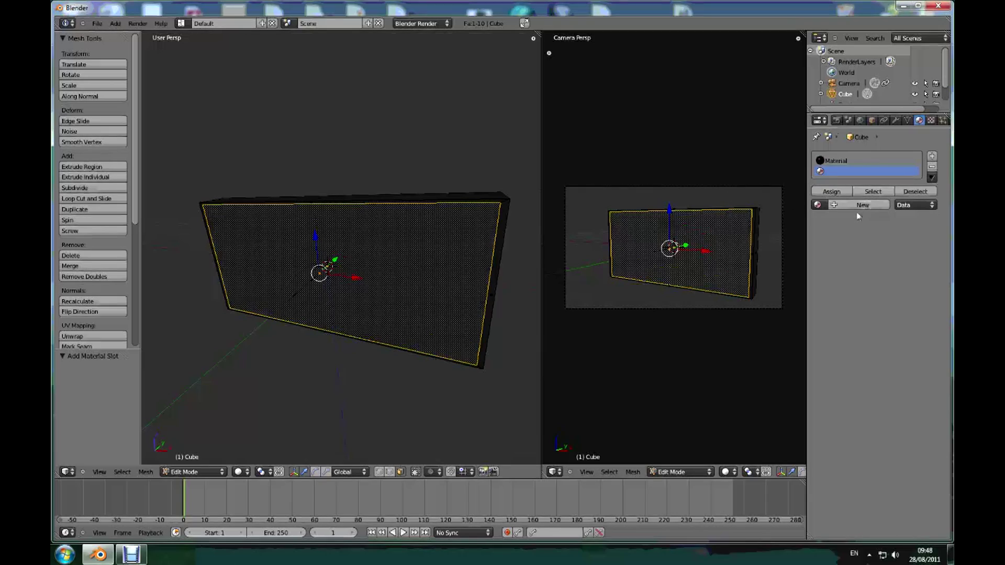
pyautogui.click(862, 205)
pyautogui.click(829, 192)
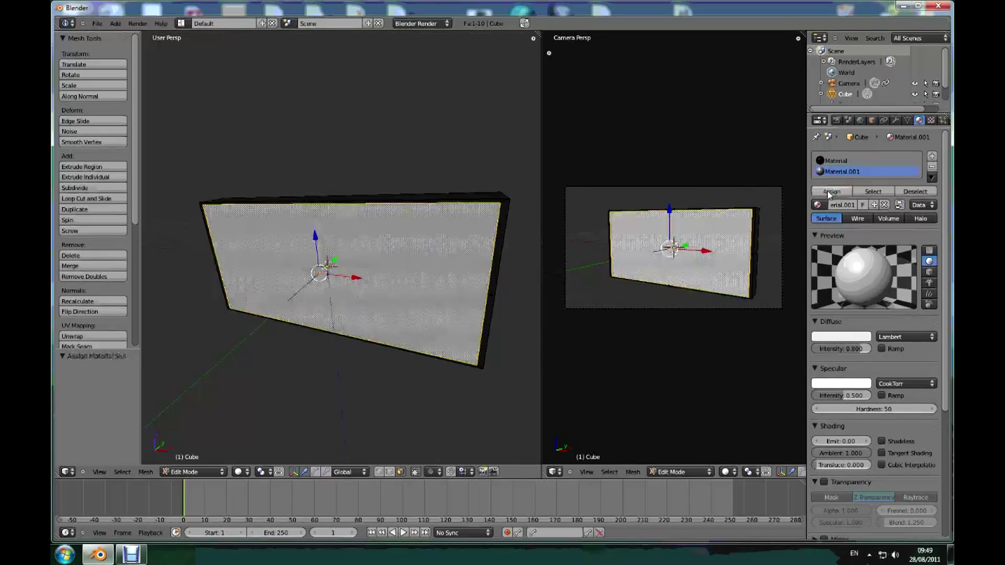
pyautogui.press('Tab')
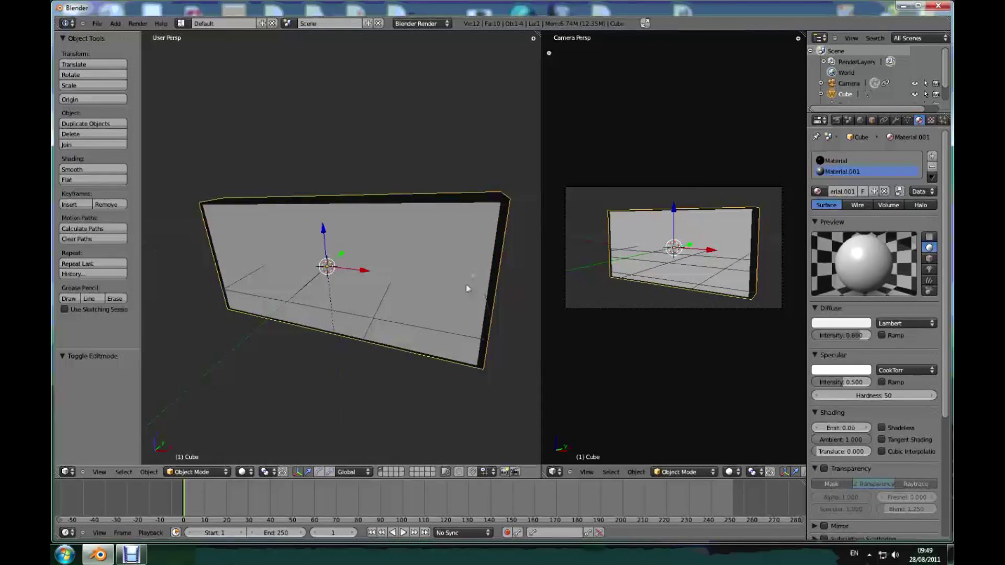
pyautogui.moveTo(399, 311)
pyautogui.mouseDown(button='middle')
pyautogui.moveTo(429, 288)
pyautogui.moveTo(471, 280)
pyautogui.mouseUp(button='middle')
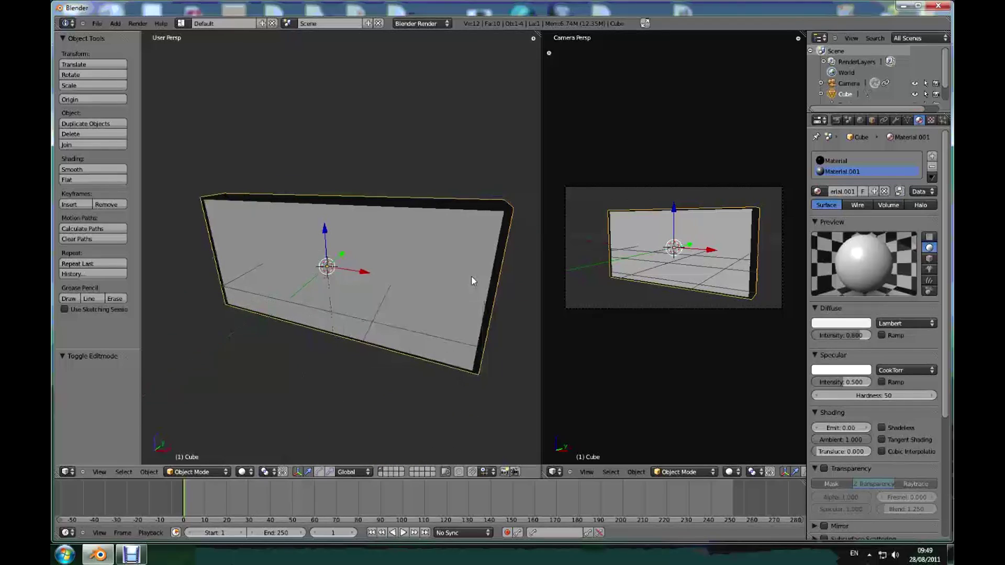
pyautogui.press('Tab')
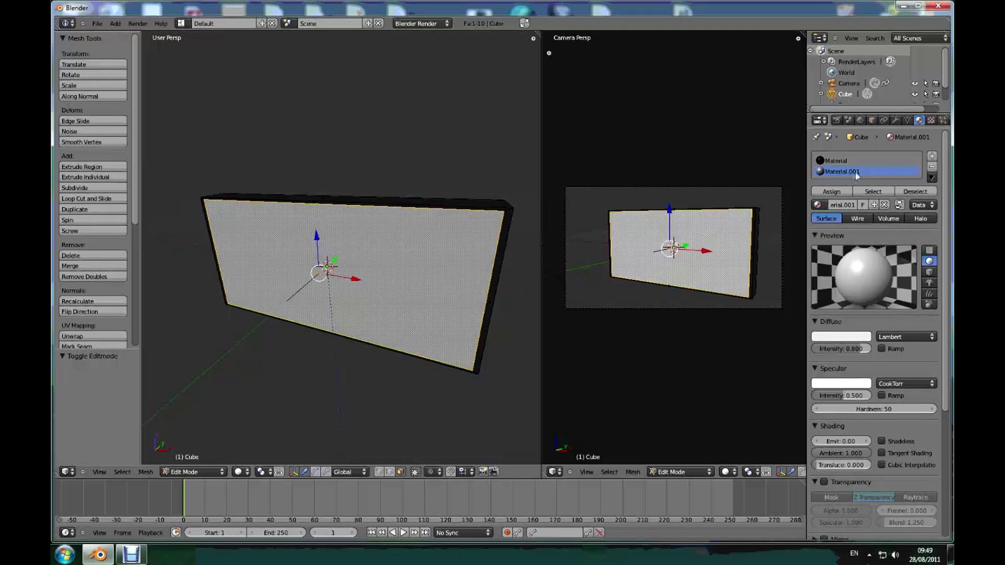
# Add a new Image or Movie texture to the material and browse for its file.
pyautogui.click(932, 119)
pyautogui.click(860, 234)
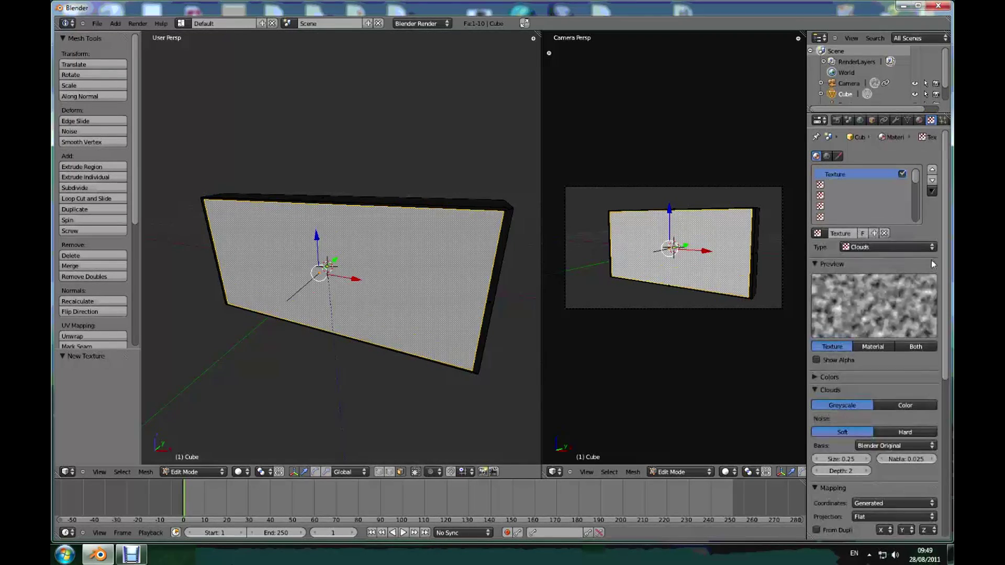
pyautogui.click(888, 247)
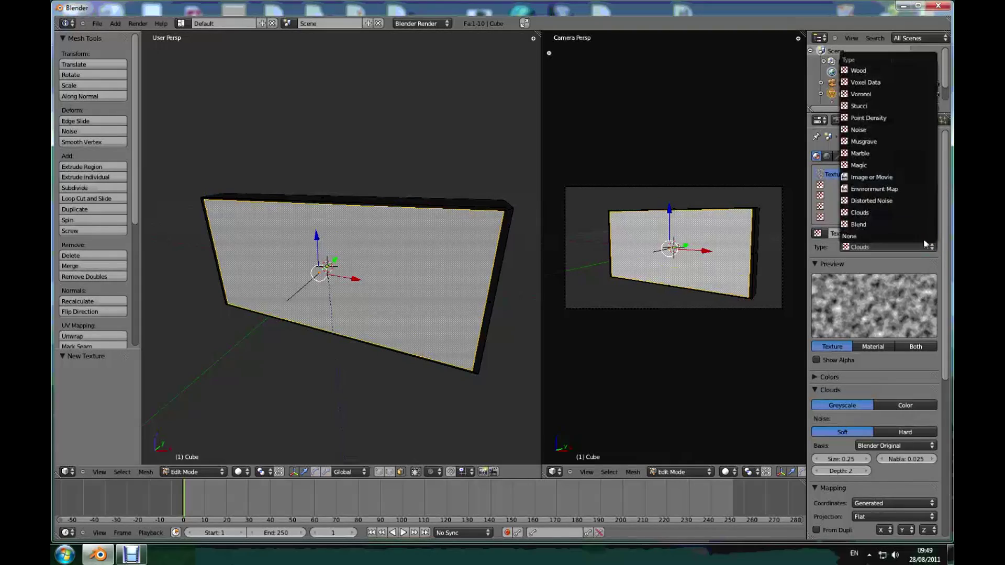
pyautogui.click(885, 178)
pyautogui.scroll(-3, 938, 313)
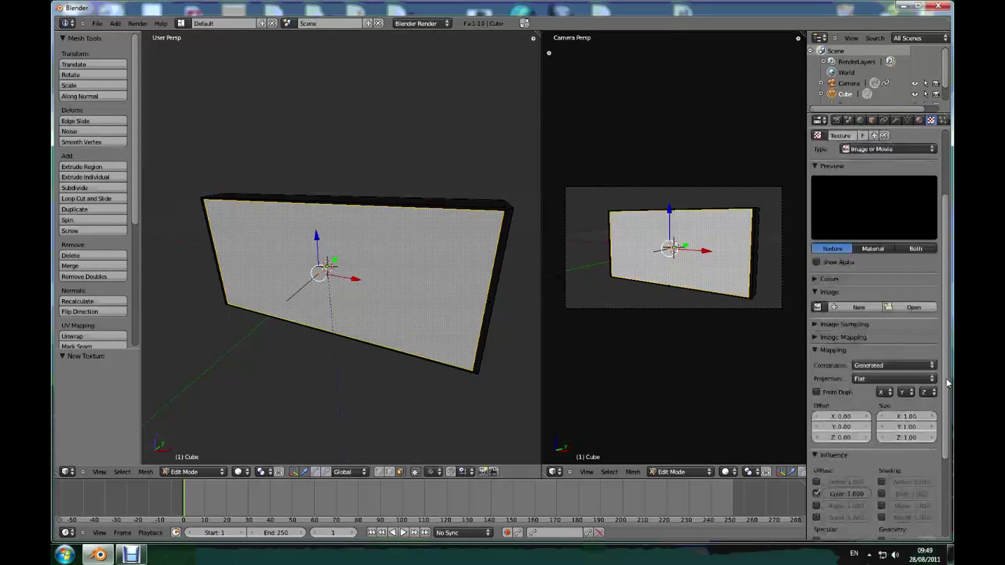
pyautogui.click(914, 304)
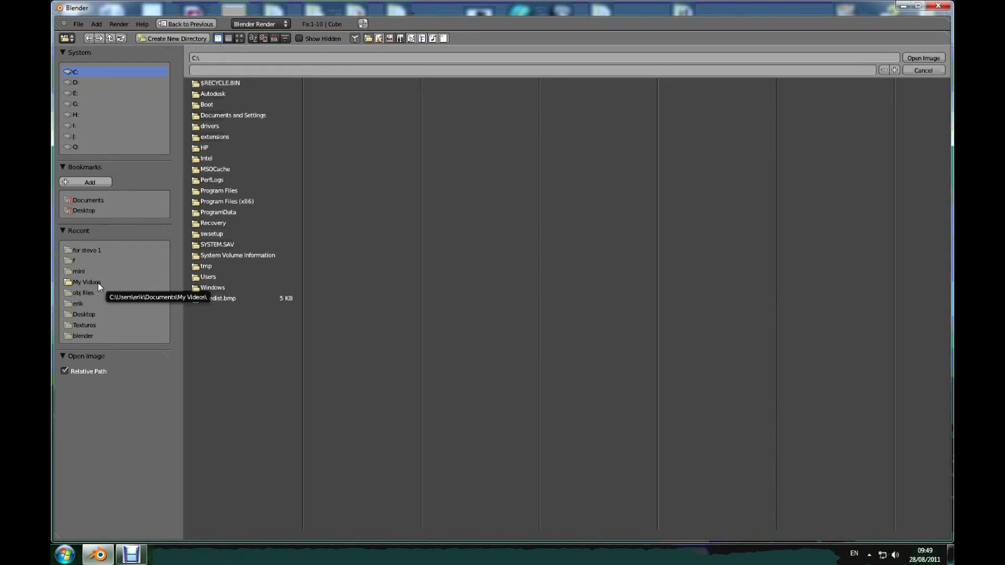
# Load 20110821124033.avi from the Desktop as the texture's movie.
pyautogui.click(85, 211)
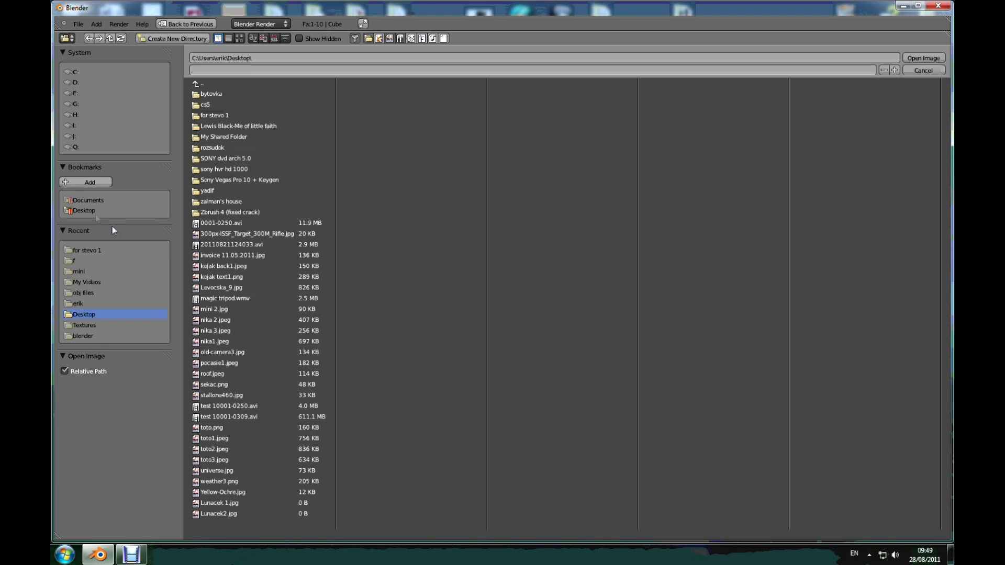
pyautogui.click(230, 245)
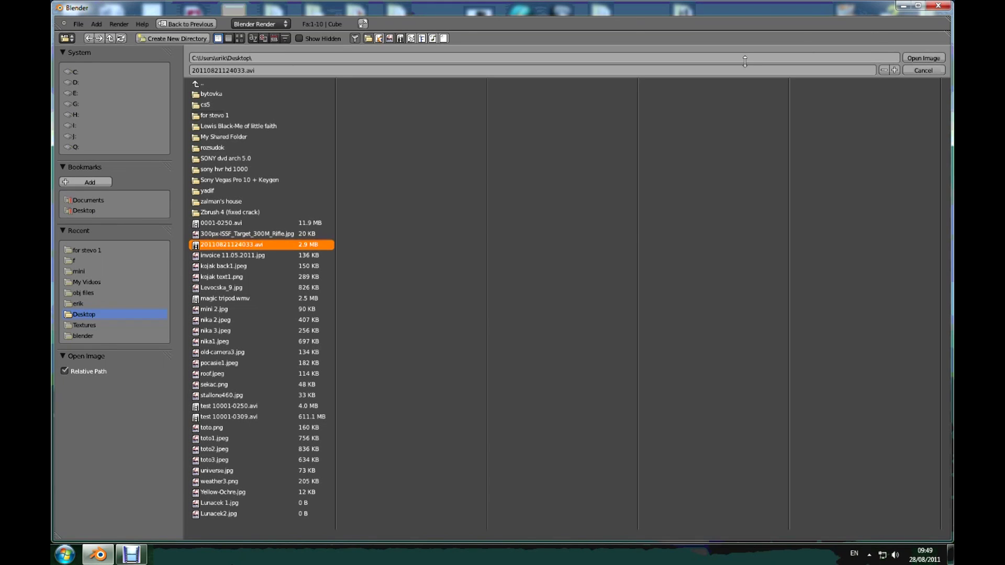
# Load the chosen movie as the texture, switch its projection to Cube, and span all 309 frames.
pyautogui.click(924, 58)
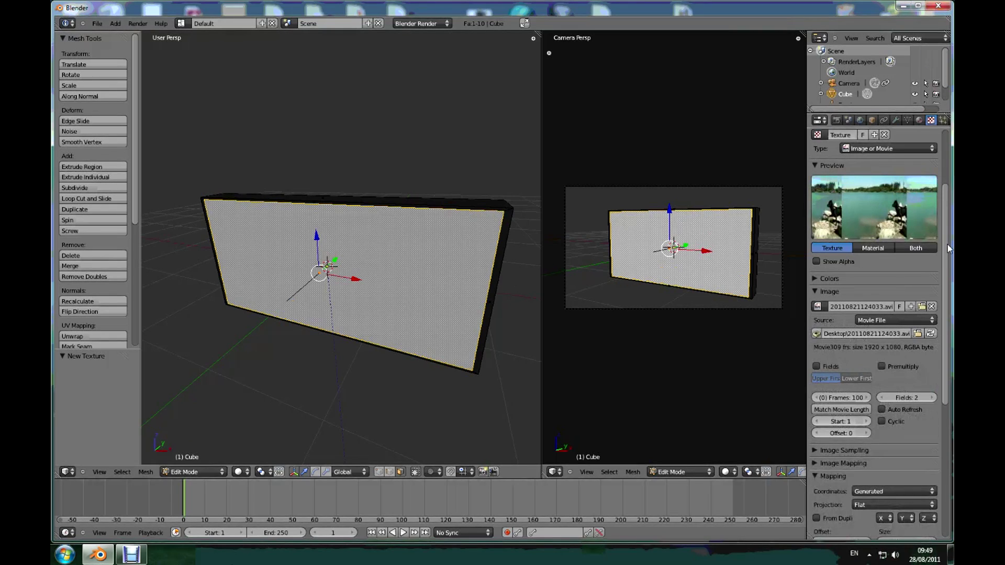
pyautogui.scroll(-5, 903, 274)
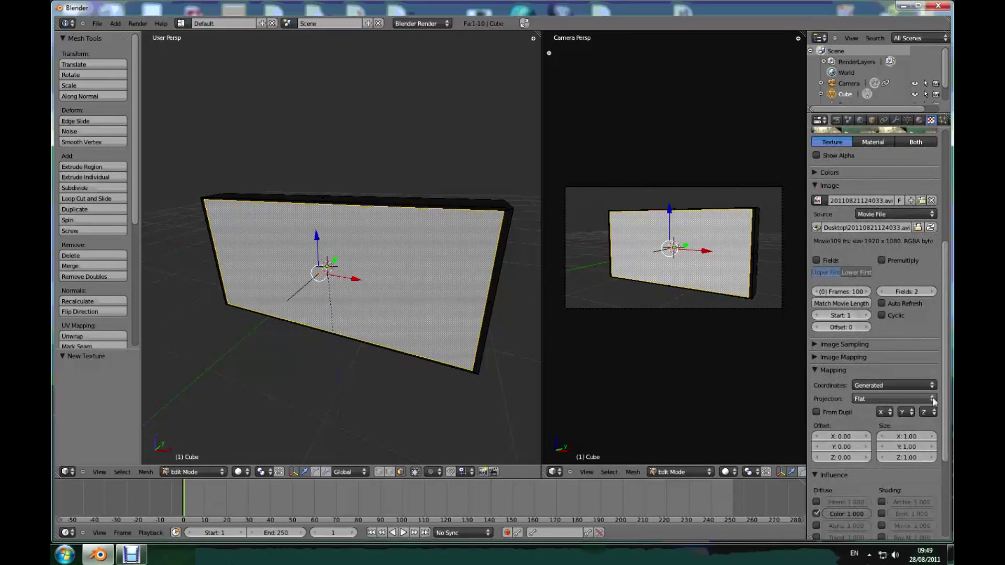
pyautogui.click(931, 399)
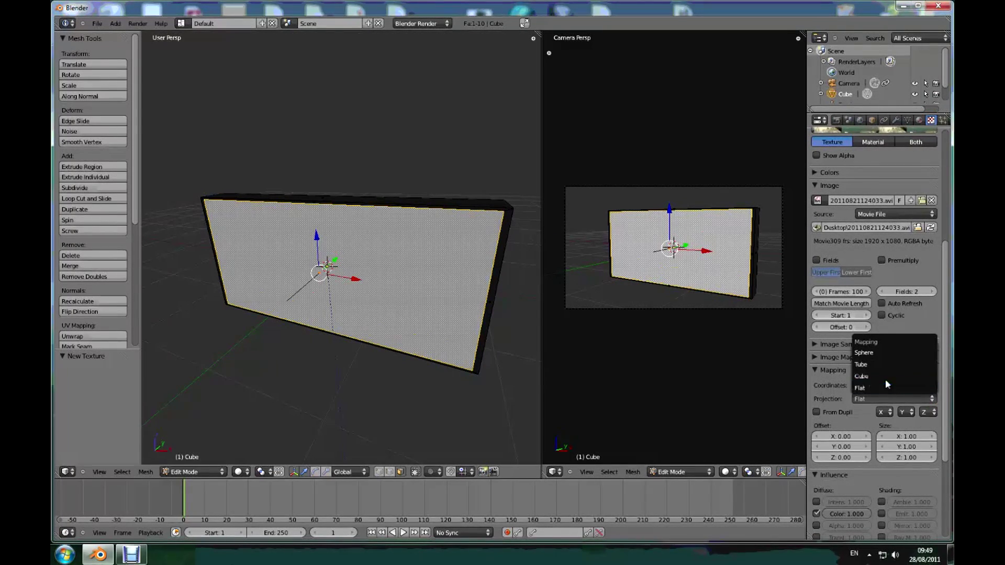
pyautogui.click(872, 377)
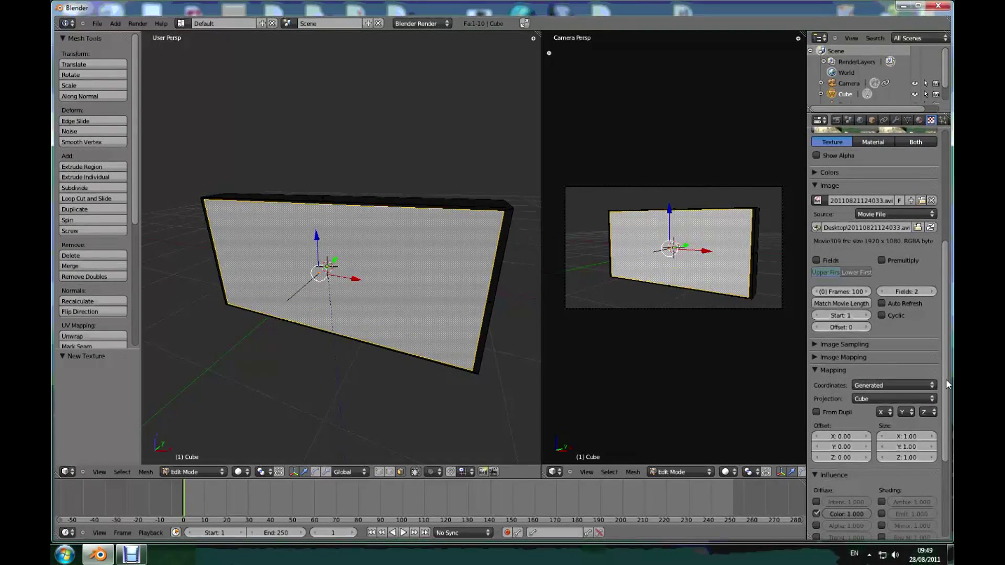
pyautogui.moveTo(948, 361)
pyautogui.mouseDown()
pyautogui.moveTo(948, 428)
pyautogui.moveTo(950, 383)
pyautogui.mouseUp()
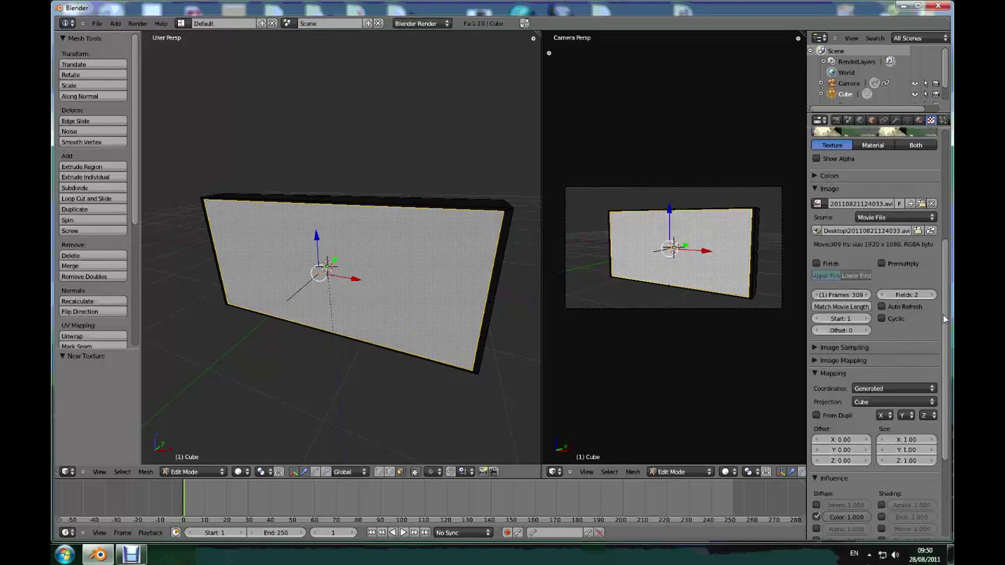
pyautogui.moveTo(946, 306); pyautogui.dragTo(946, 157)
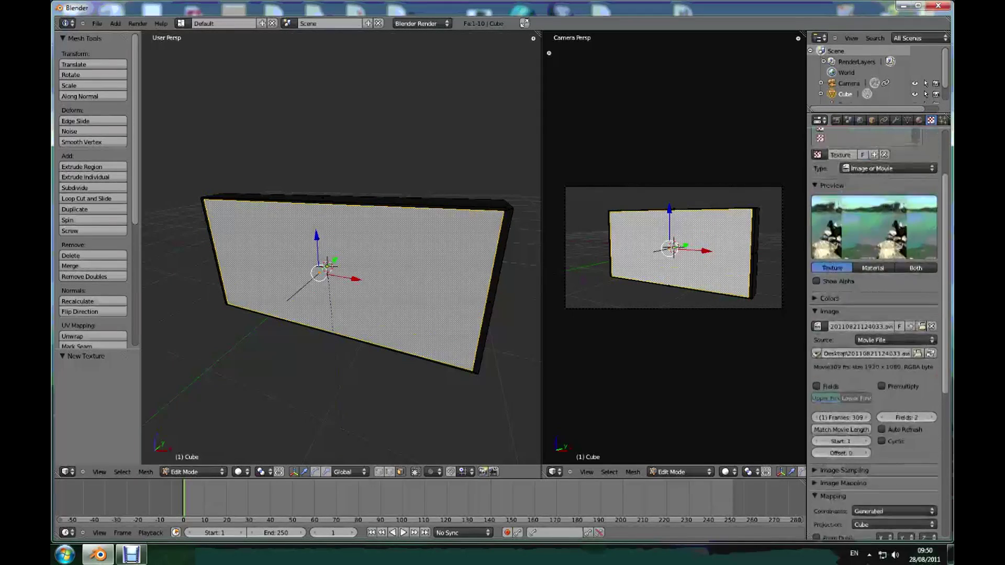
# Change the render output format from PNG to AVI Raw and browse for the output folder.
pyautogui.click(838, 121)
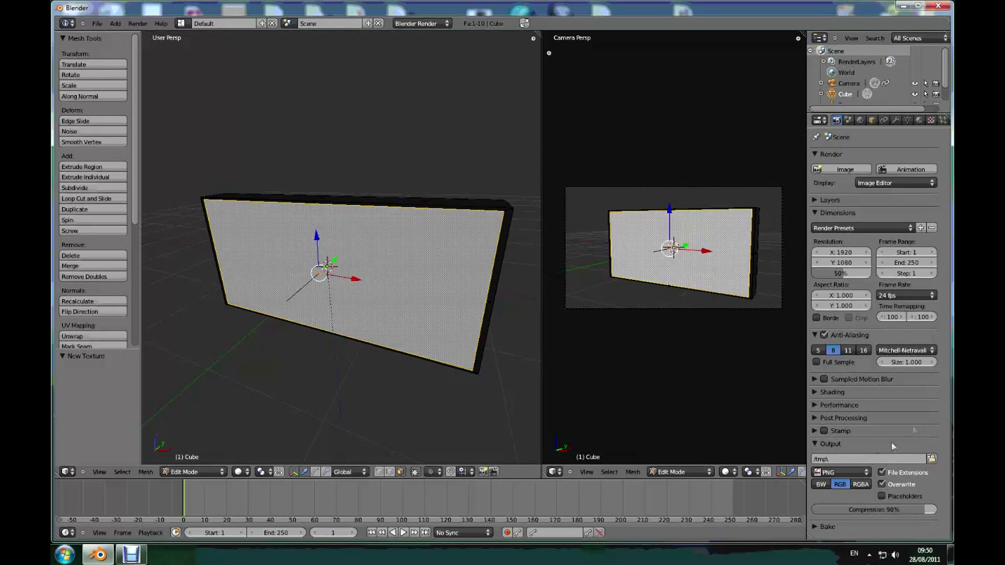
pyautogui.click(867, 474)
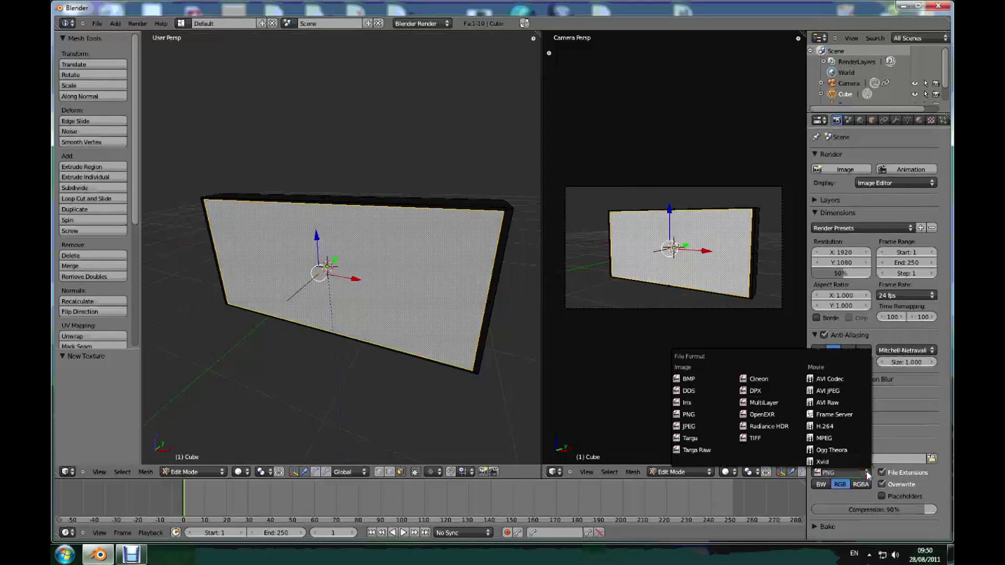
pyautogui.click(835, 405)
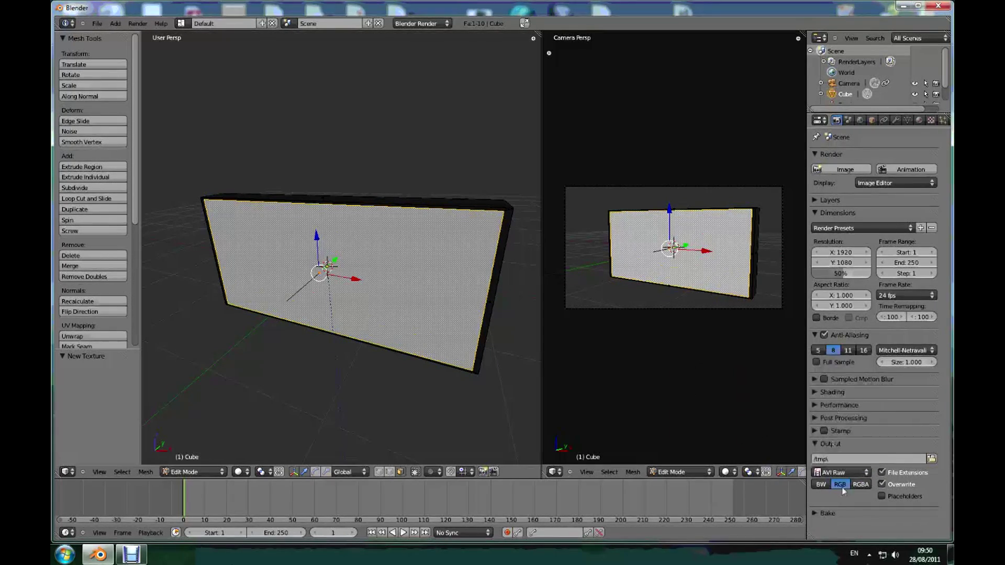
pyautogui.click(931, 460)
# Pick Desktop from the Recent list as the render output folder and accept it.
pyautogui.click(84, 314)
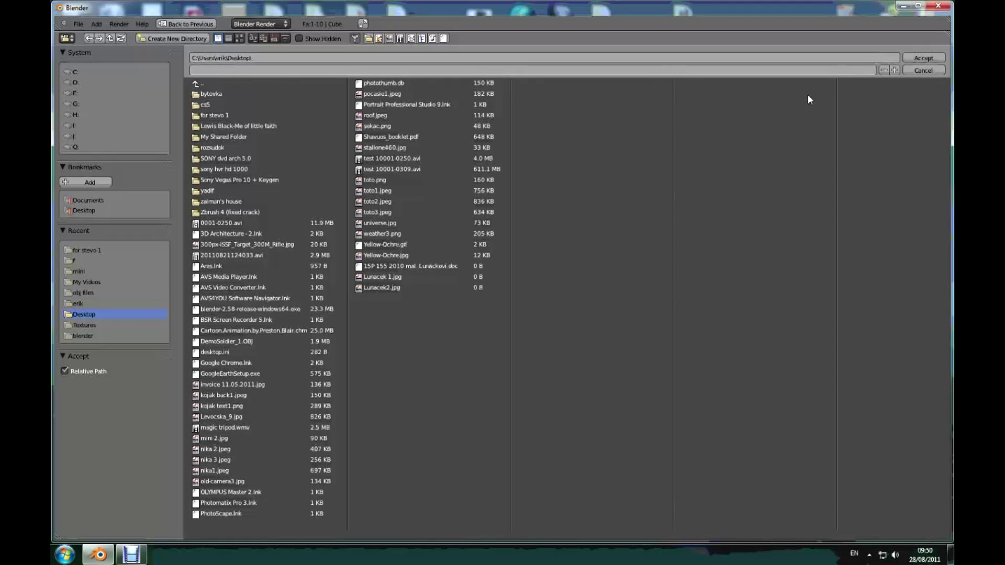
pyautogui.click(924, 58)
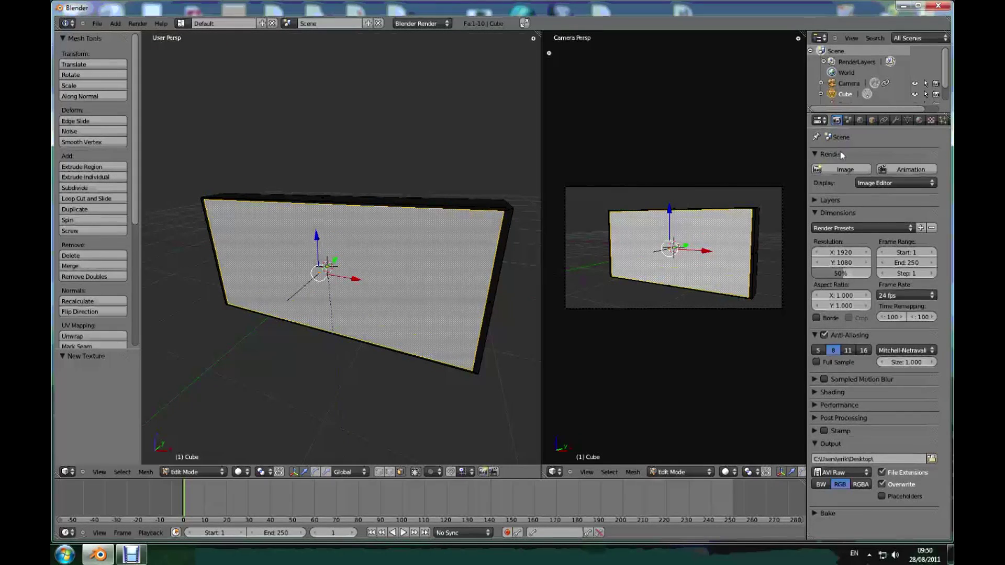
# Render the full frame range as an animation, with the movie playing on the TV screen.
pyautogui.click(905, 168)
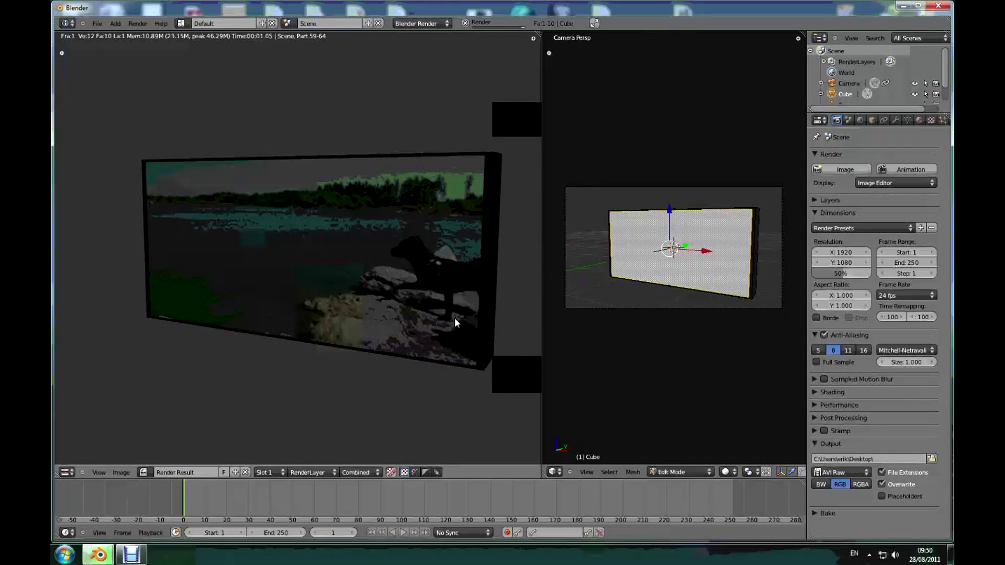